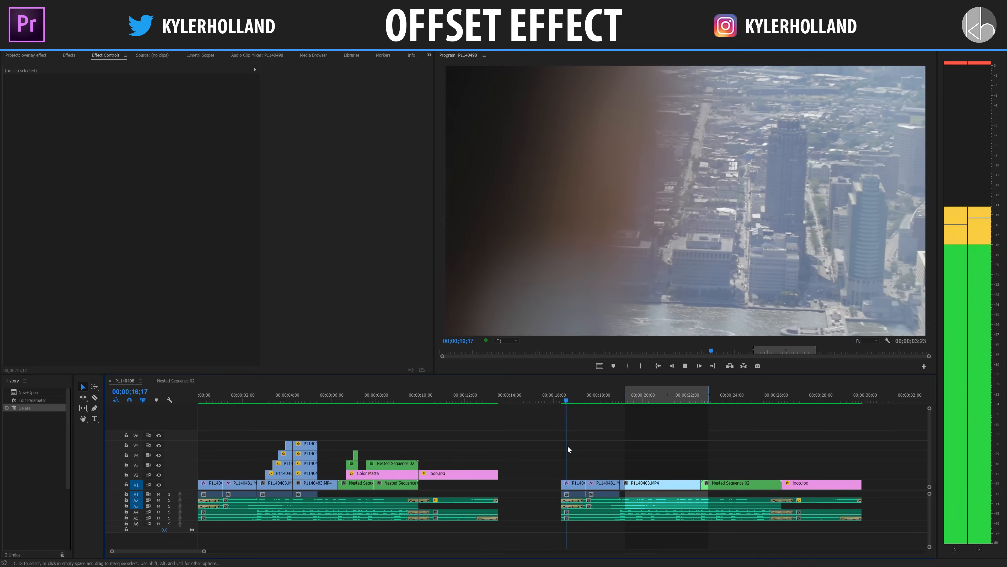
Play back the second section of the sequence around the start of the face close-up clip.
{"action": "scroll", "coordinate": [661, 436], "scroll_direction": "down", "scroll_amount": 2}
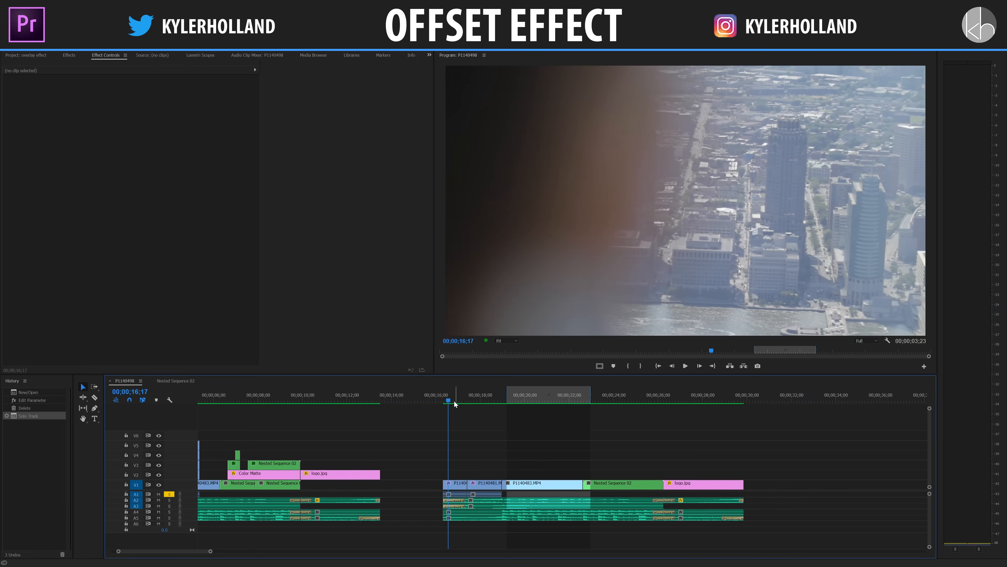
{"action": "left_click_drag", "start_coordinate": [454, 401], "coordinate": [517, 401]}
{"action": "key", "text": "space"}
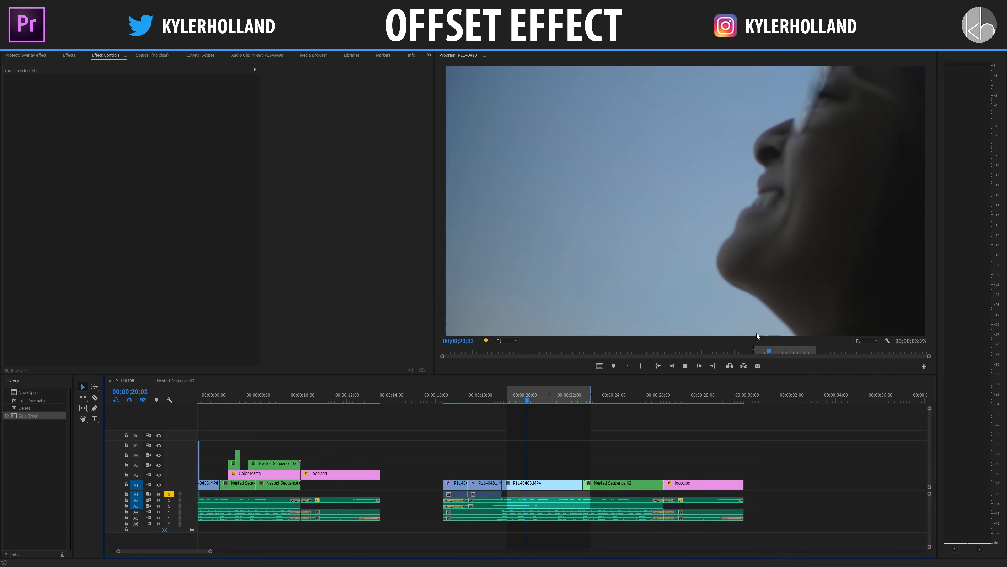
{"action": "left_click", "coordinate": [621, 395]}
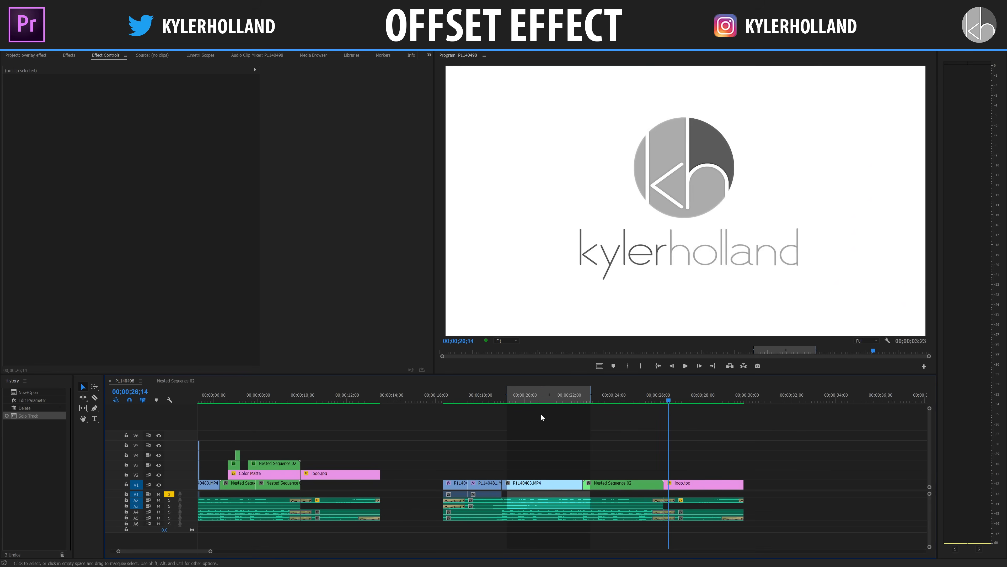
Enlarge audio track A4 to show the music waveform at the face close-up's start, and turn off solo on A1.
{"action": "left_click", "coordinate": [525, 395]}
{"action": "key", "text": "equal"}
{"action": "key", "text": "equal"}
{"action": "key", "text": "equal"}
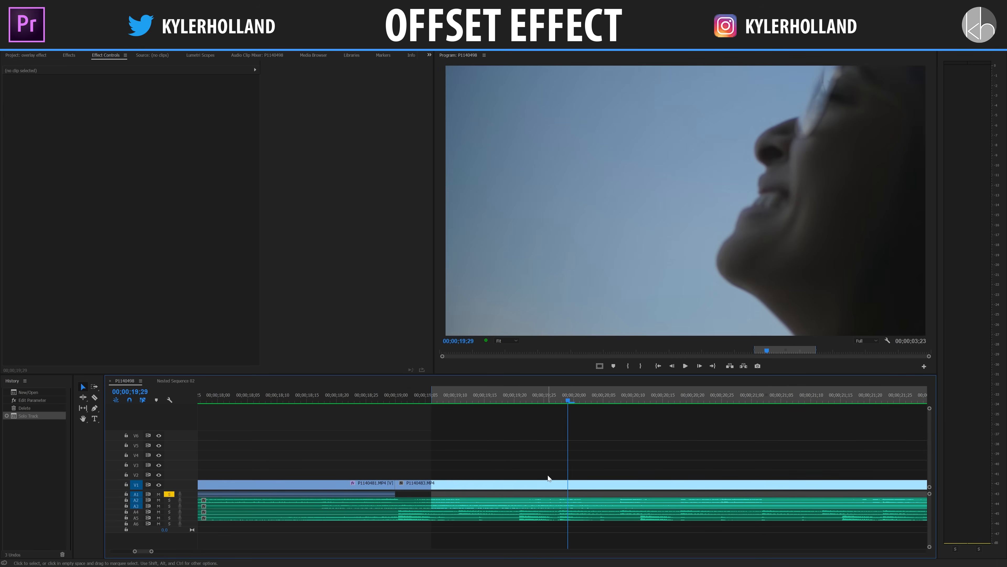
{"action": "double_click", "coordinate": [188, 512]}
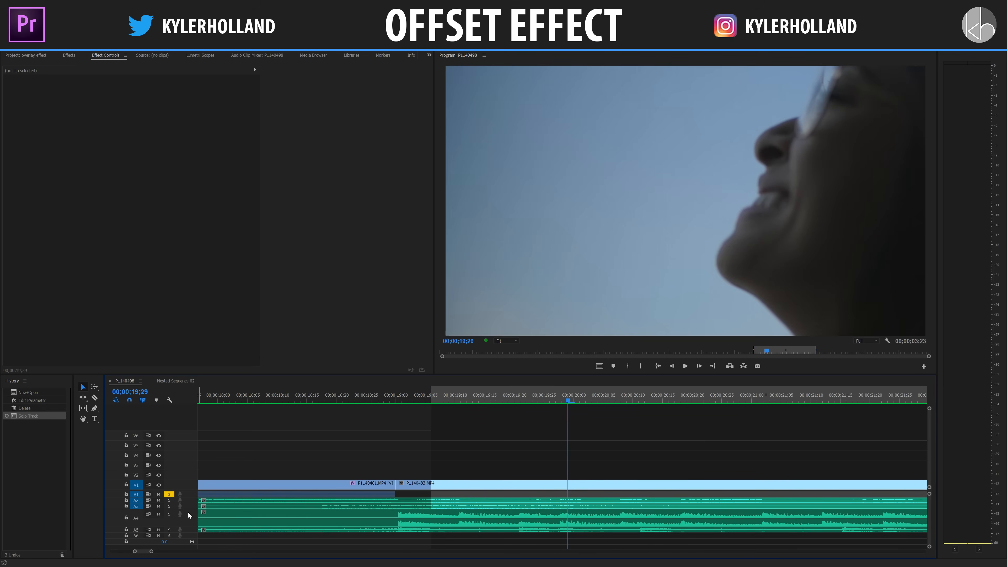
{"action": "left_click", "coordinate": [408, 398]}
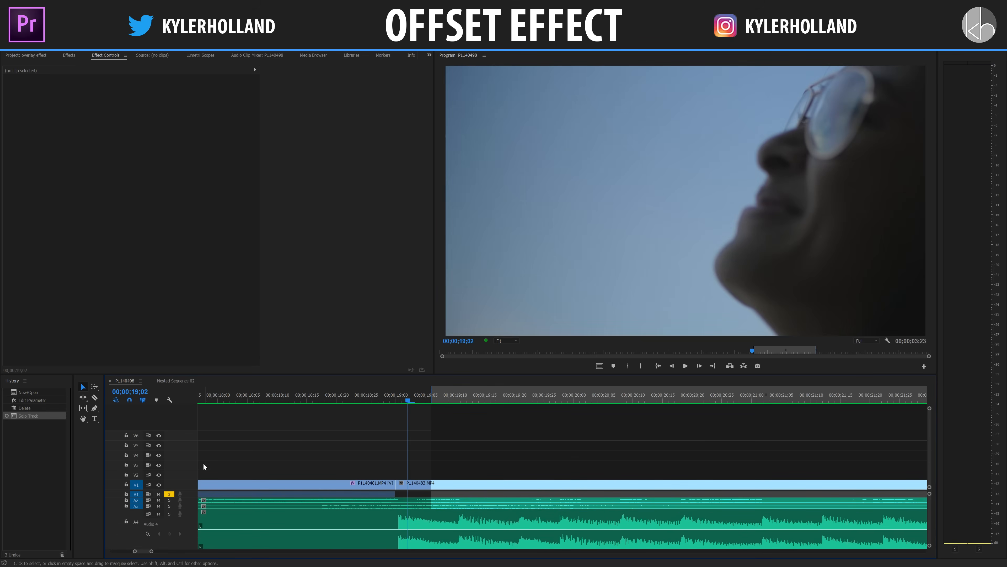
{"action": "left_click", "coordinate": [170, 494]}
Duplicate the face close-up clip onto V2 and trim the copy's start to the second music beat.
{"action": "key", "text": "space"}
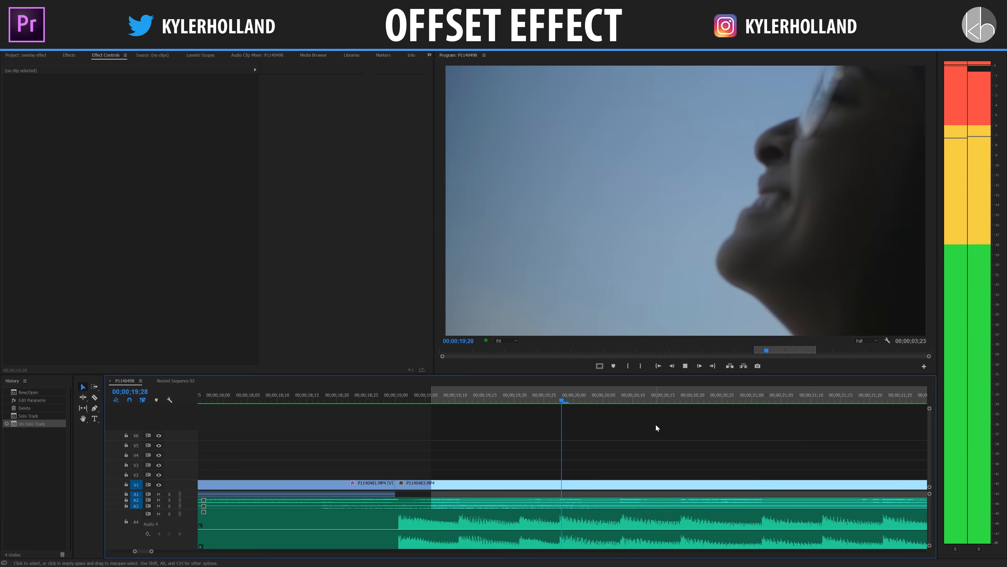
{"action": "key", "text": "space"}
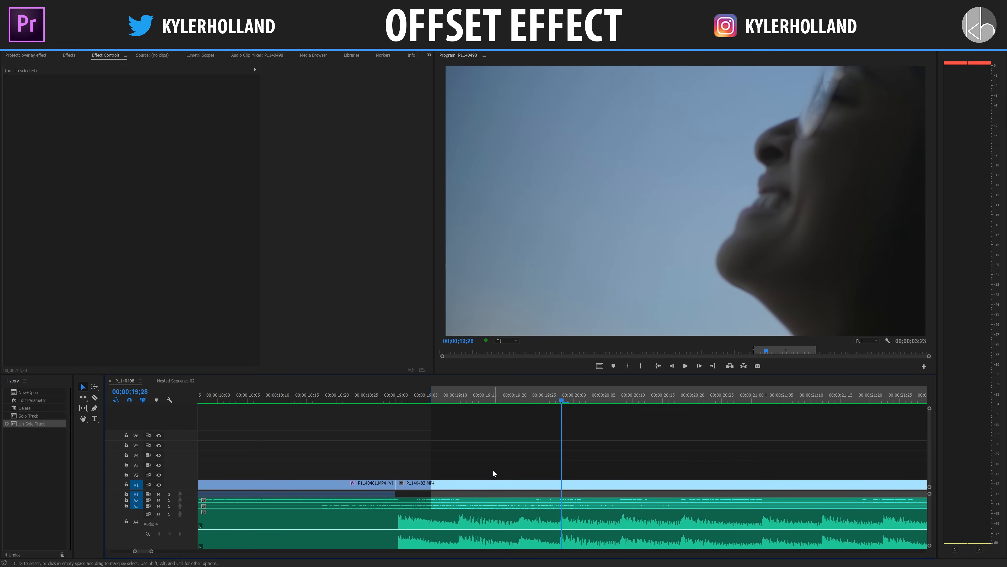
{"action": "key", "text": "Up"}
{"action": "scroll", "coordinate": [522, 464], "scroll_direction": "up", "scroll_amount": 4}
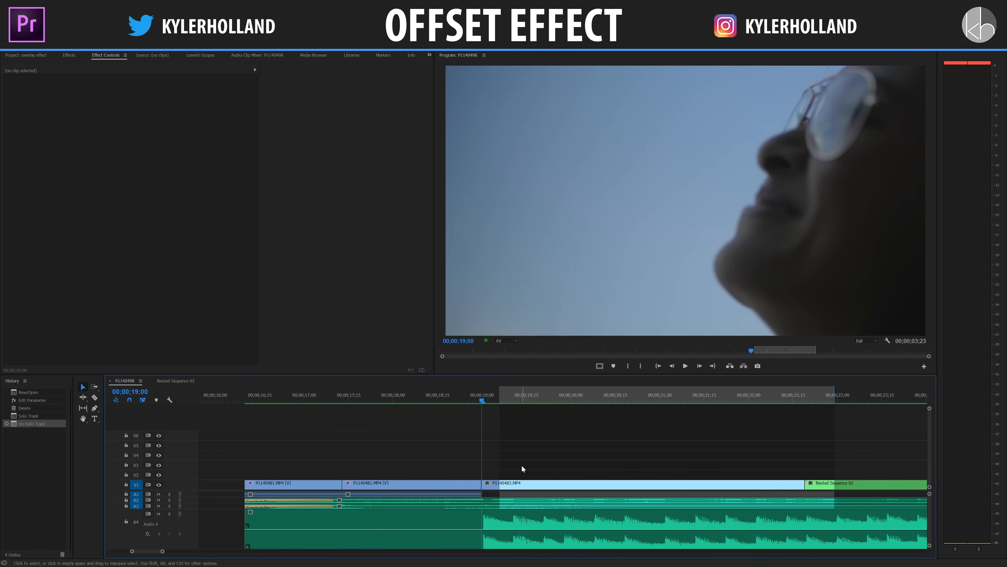
{"action": "key", "text": "minus"}
{"action": "scroll", "coordinate": [657, 455], "scroll_direction": "down", "scroll_amount": 5}
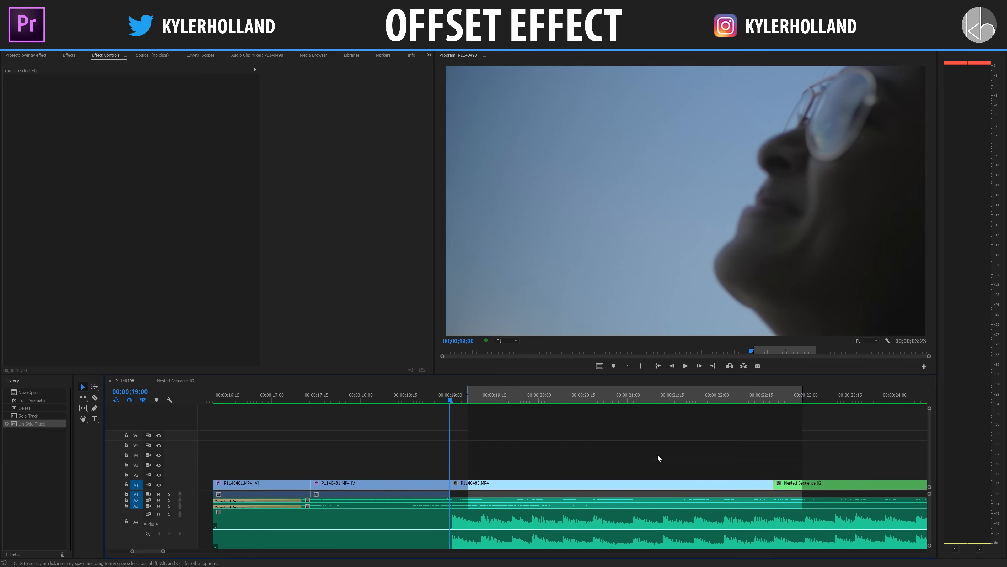
{"action": "left_click", "coordinate": [492, 484]}
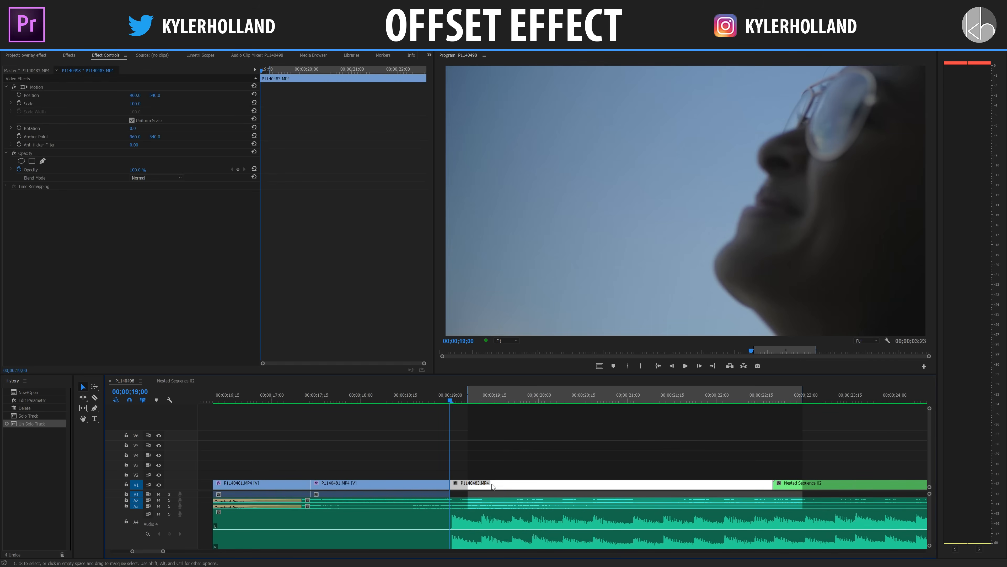
{"action": "left_click_drag", "start_coordinate": [489, 486], "coordinate": [483, 519]}
{"action": "left_click", "coordinate": [485, 400]}
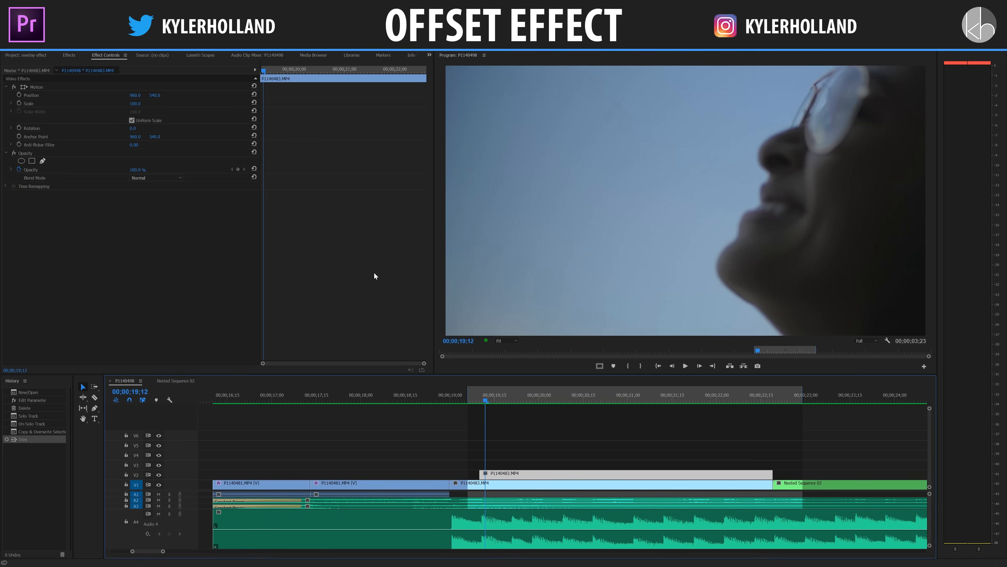
Set the program view to 75% and trace the front of the face with a pen-drawn opacity mask on the V2 copy.
{"action": "left_click", "coordinate": [517, 339]}
{"action": "left_click", "coordinate": [506, 382]}
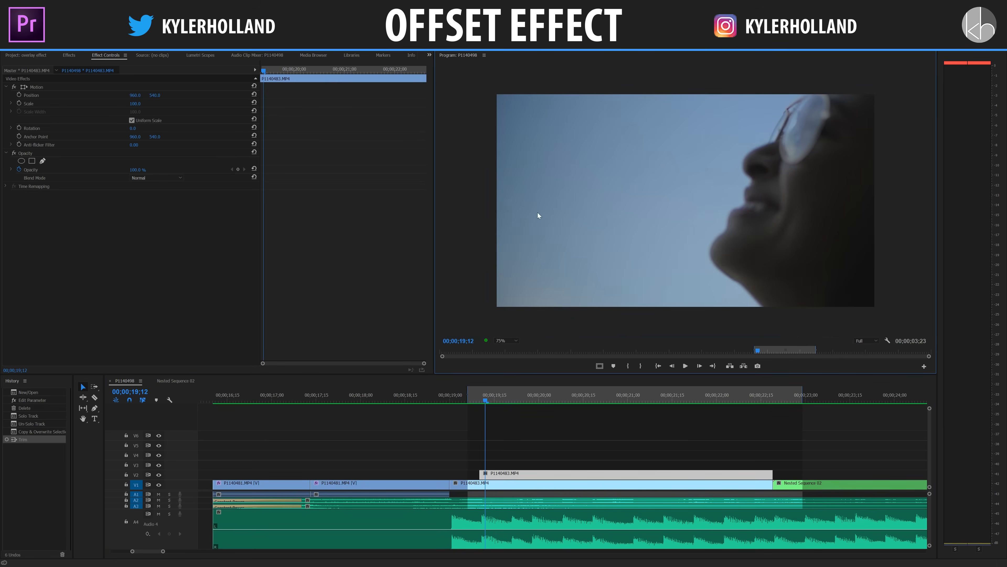
{"action": "left_click", "coordinate": [185, 251]}
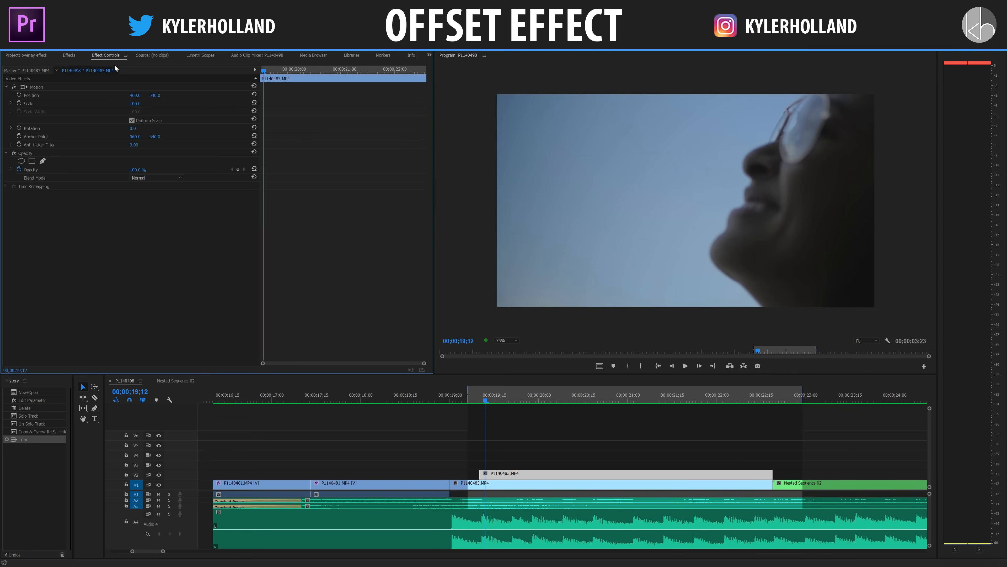
{"action": "left_click", "coordinate": [38, 154]}
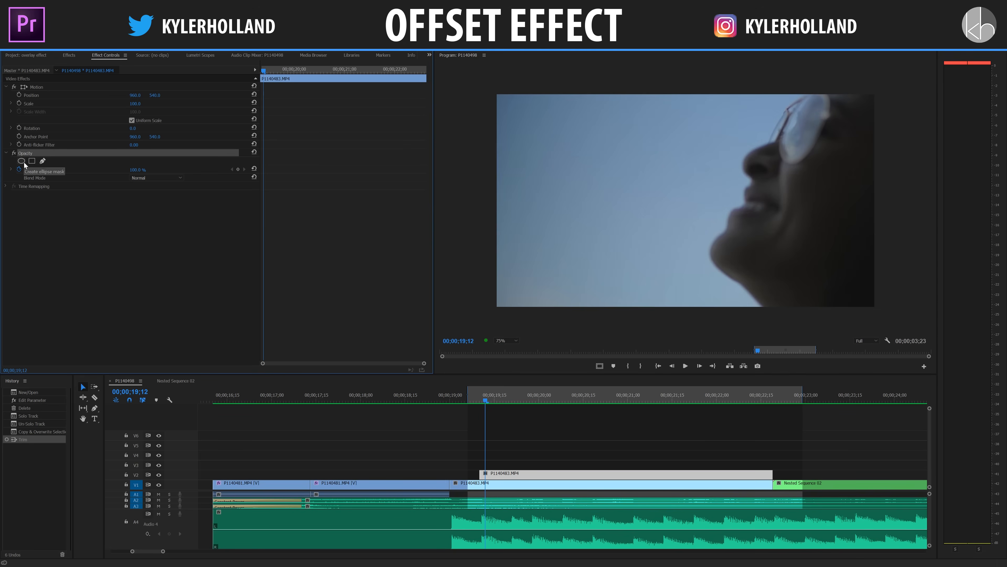
{"action": "left_click", "coordinate": [45, 159]}
{"action": "left_click_drag", "start_coordinate": [754, 319], "coordinate": [747, 318]}
{"action": "left_click_drag", "start_coordinate": [709, 286], "coordinate": [700, 276]}
{"action": "left_click_drag", "start_coordinate": [690, 243], "coordinate": [750, 141]}
{"action": "left_click", "coordinate": [731, 180]}
{"action": "left_click_drag", "start_coordinate": [766, 123], "coordinate": [797, 82]}
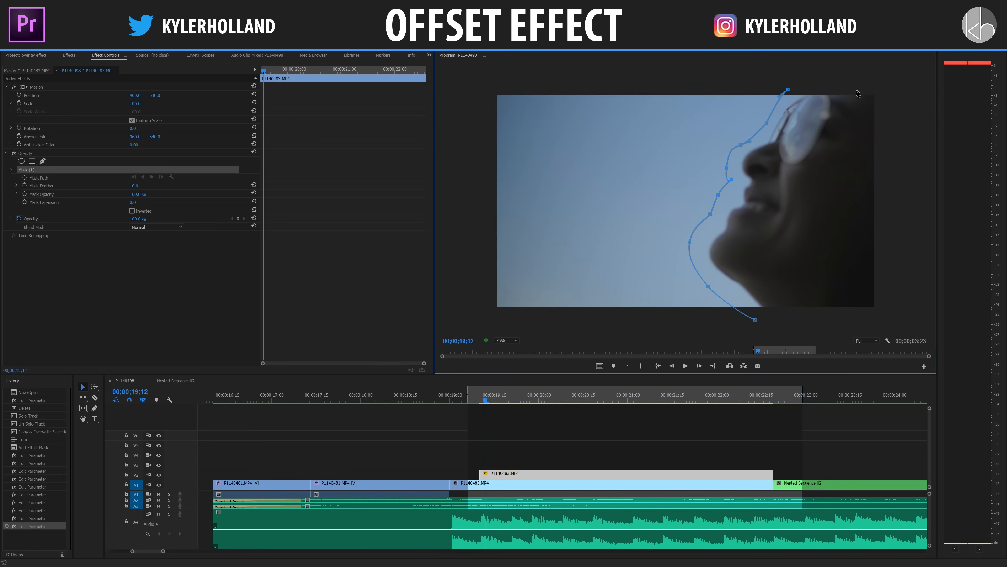
Close the face mask with points outside the frame around the back of the head.
{"action": "left_click", "coordinate": [869, 83]}
{"action": "left_click", "coordinate": [887, 94]}
{"action": "left_click", "coordinate": [898, 323]}
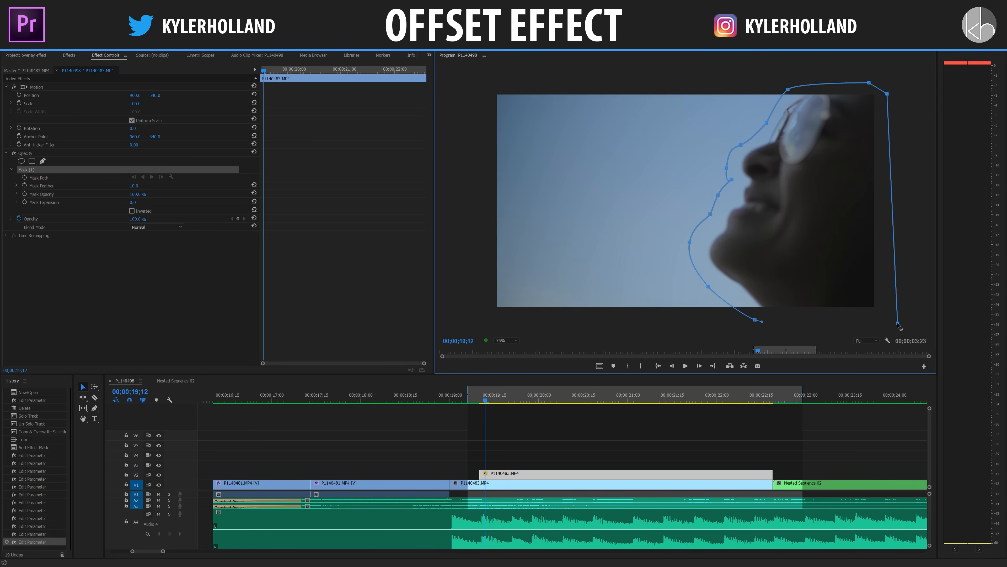
{"action": "left_click", "coordinate": [754, 321]}
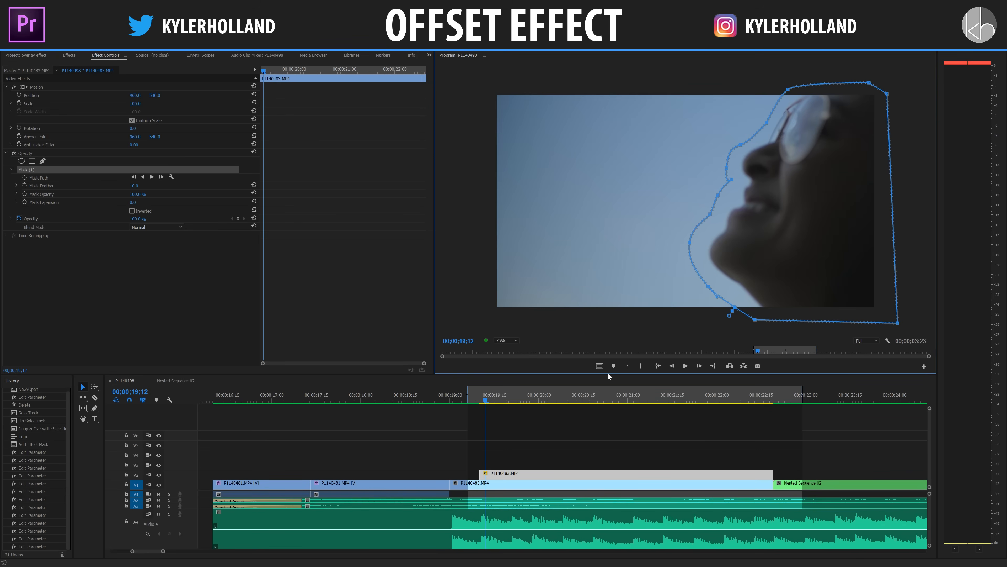
Hide track V1 to isolate the masked copy and set the Mask Feather to 50.
{"action": "left_click", "coordinate": [159, 485]}
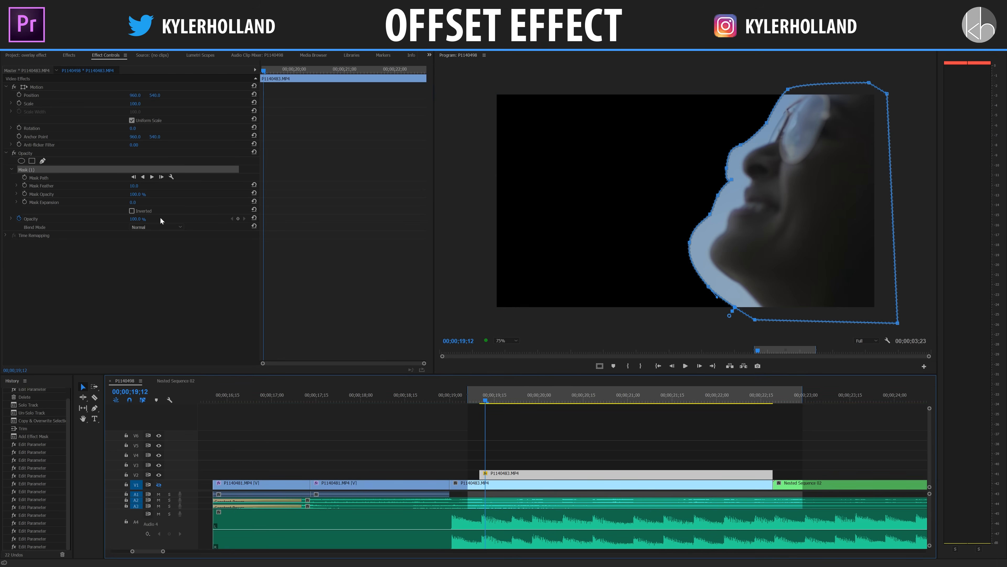
{"action": "left_click", "coordinate": [137, 186]}
{"action": "type", "text": "50"}
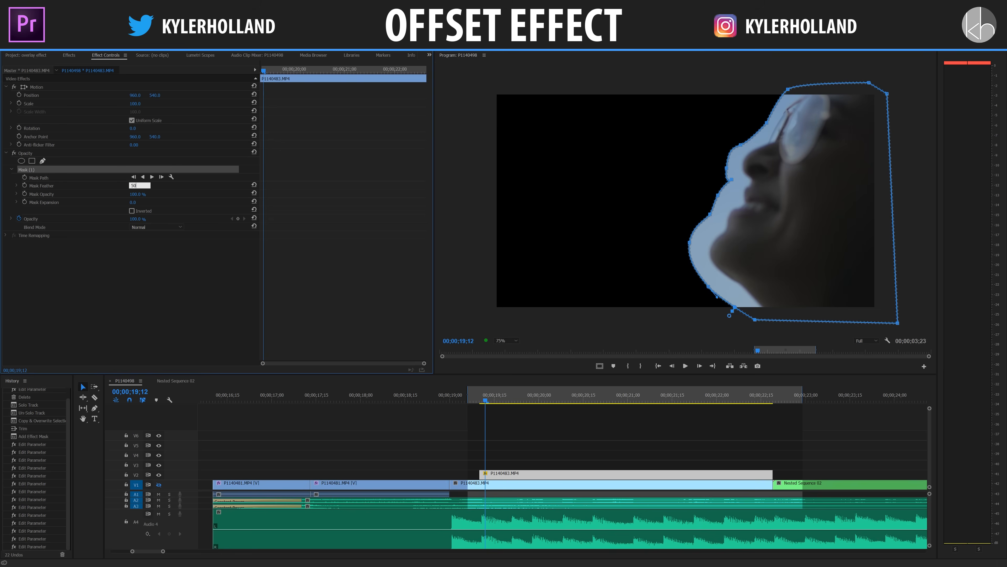
{"action": "key", "text": "Return"}
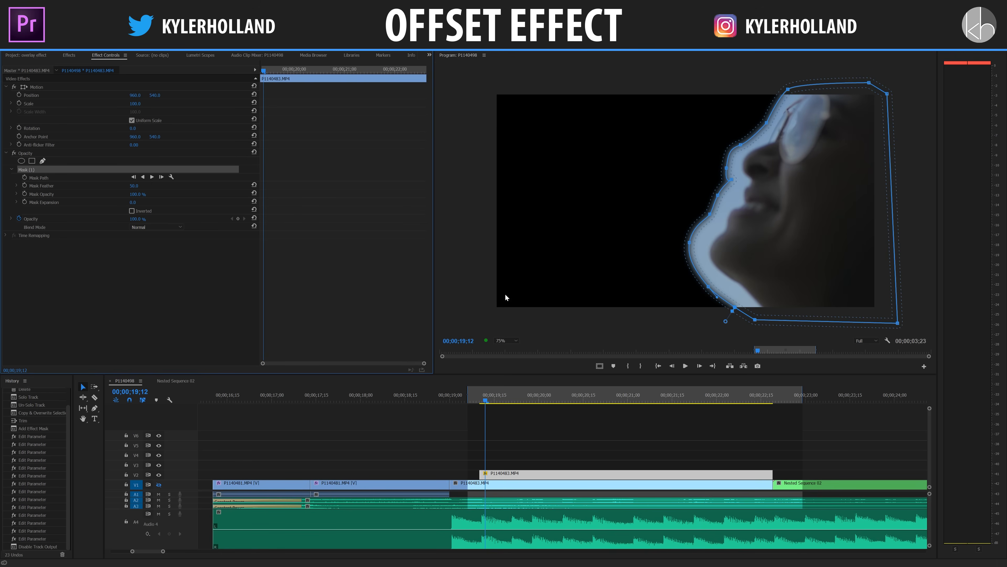
Turn track V1 back on and shift the V2 clip's horizontal position to about 678.
{"action": "left_click", "coordinate": [526, 474]}
{"action": "left_click_drag", "start_coordinate": [485, 401], "coordinate": [489, 399]}
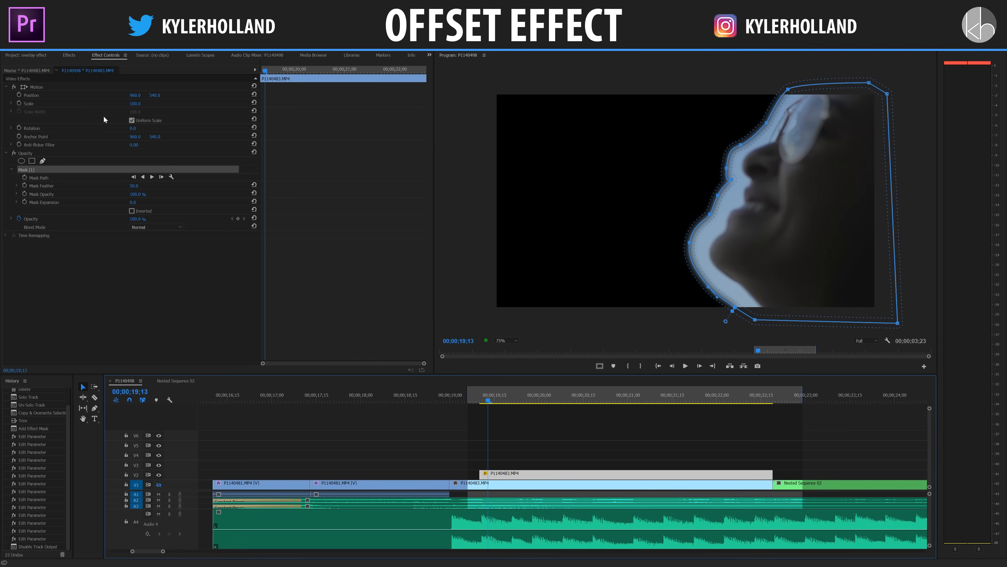
{"action": "left_click", "coordinate": [158, 484]}
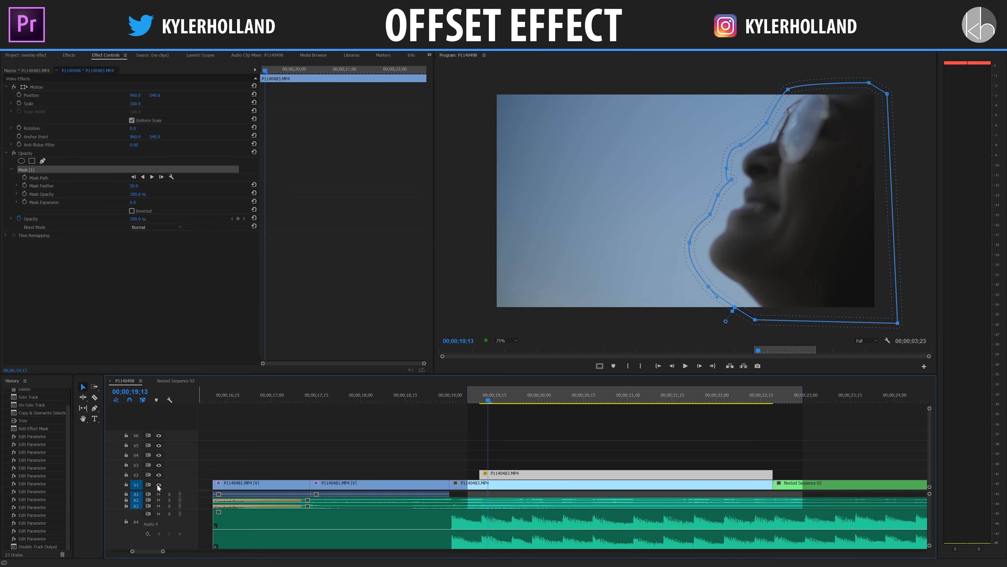
{"action": "left_click", "coordinate": [516, 468]}
{"action": "left_click", "coordinate": [519, 474]}
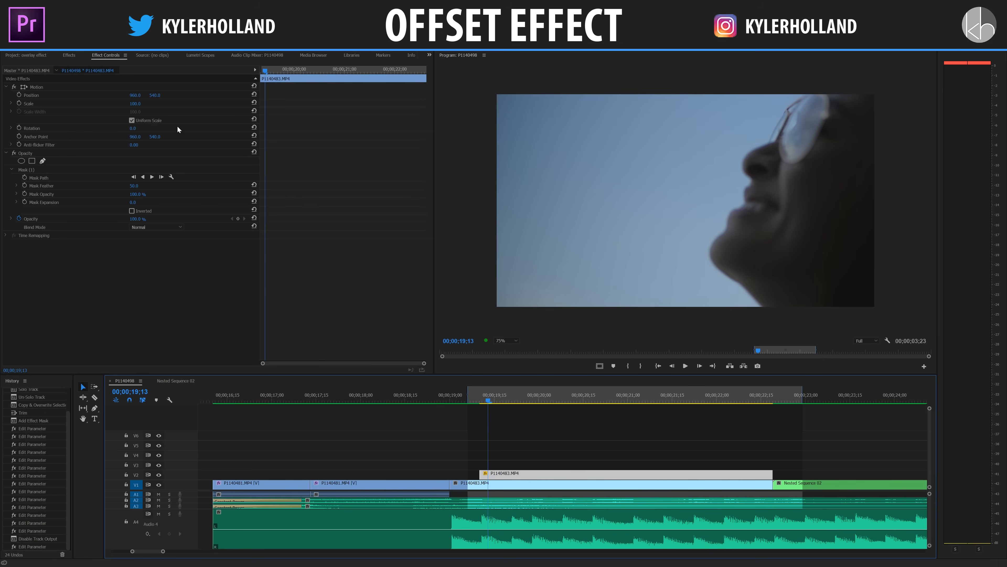
{"action": "left_click_drag", "start_coordinate": [134, 95], "coordinate": [91, 94]}
{"action": "left_click", "coordinate": [498, 474]}
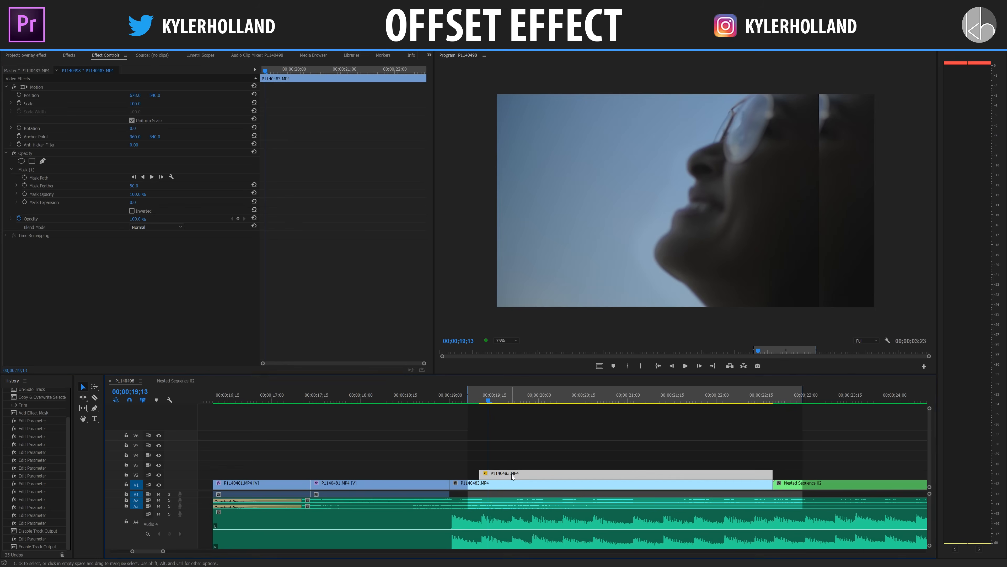
Pull the mask's rear points inward so its back edge runs diagonally across the face, and set the Mask Feather to 150.
{"action": "left_click", "coordinate": [41, 170]}
{"action": "left_click_drag", "start_coordinate": [842, 324], "coordinate": [704, 333]}
{"action": "left_click_drag", "start_coordinate": [832, 96], "coordinate": [812, 67]}
{"action": "left_click_drag", "start_coordinate": [705, 334], "coordinate": [665, 328]}
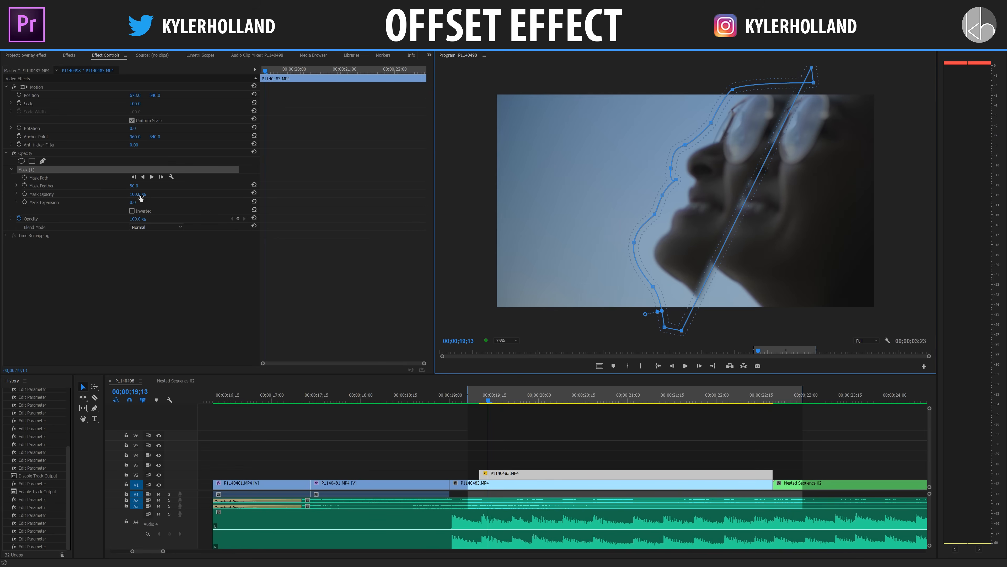
{"action": "left_click", "coordinate": [140, 185]}
{"action": "type", "text": "150"}
{"action": "key", "text": "Return"}
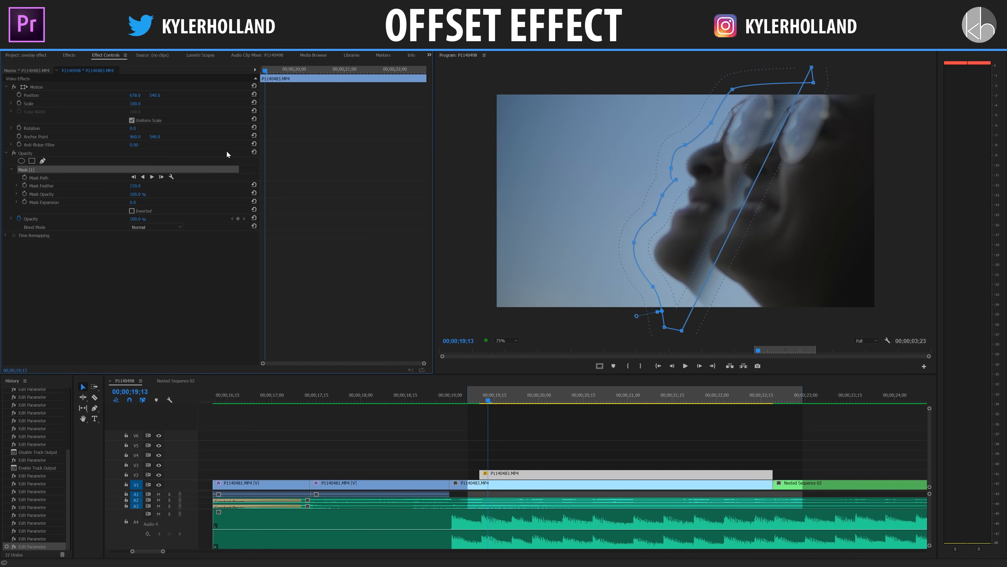
Duplicate the masked clip onto V3 with its start on the third beat and shift its horizontal position to 380.
{"action": "left_click", "coordinate": [793, 439]}
{"action": "left_click", "coordinate": [459, 400]}
{"action": "key", "text": "space"}
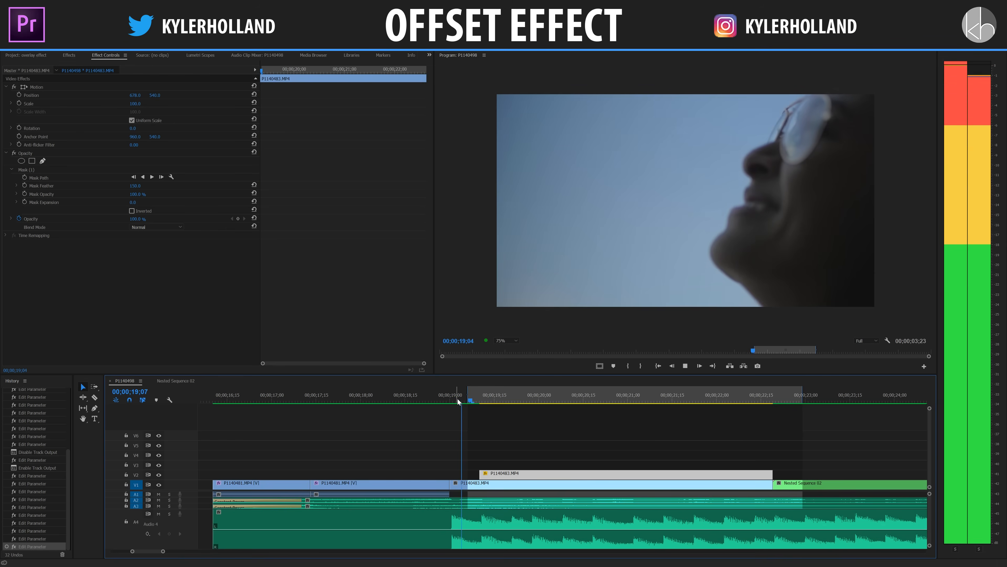
{"action": "key", "text": "space"}
{"action": "mouse_move", "coordinate": [528, 469]}
{"action": "left_mouse_down"}
{"action": "mouse_move", "coordinate": [493, 468]}
{"action": "mouse_move", "coordinate": [523, 465]}
{"action": "left_mouse_up"}
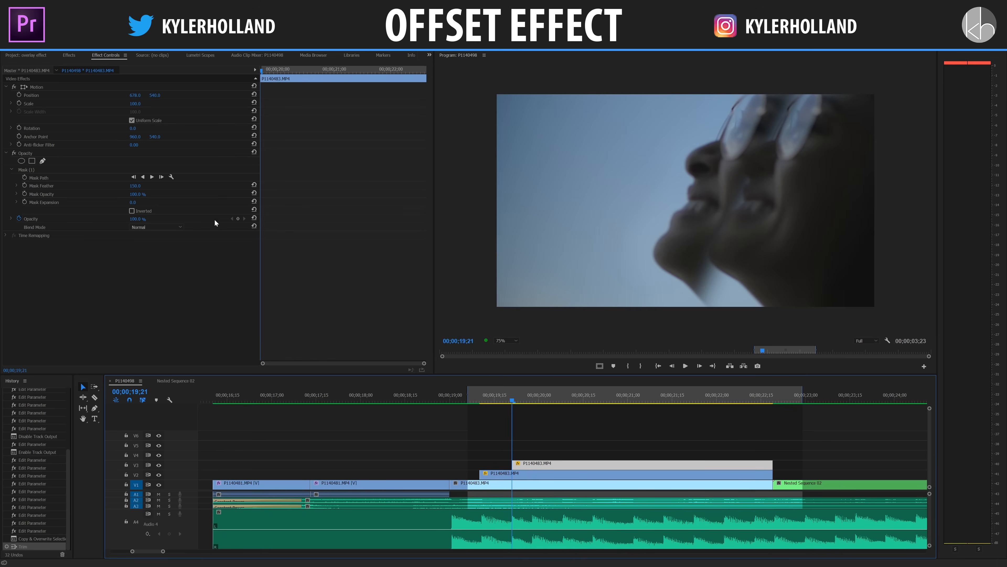
{"action": "left_click_drag", "start_coordinate": [135, 96], "coordinate": [16, 95]}
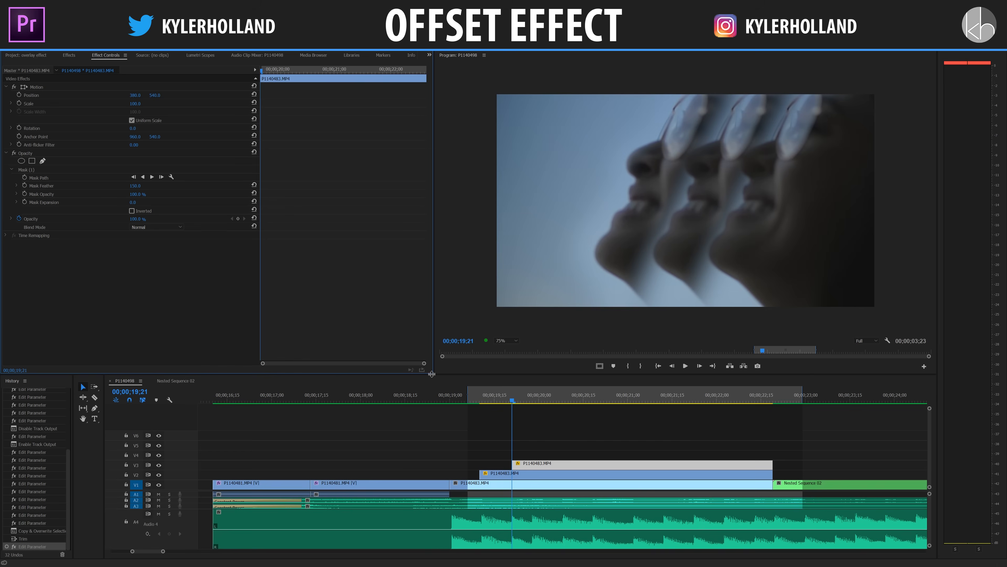
Duplicate the V3 clip onto V4 with its start on the fourth beat and offset its position further left.
{"action": "left_click_drag", "start_coordinate": [554, 468], "coordinate": [548, 523]}
{"action": "left_click", "coordinate": [543, 401]}
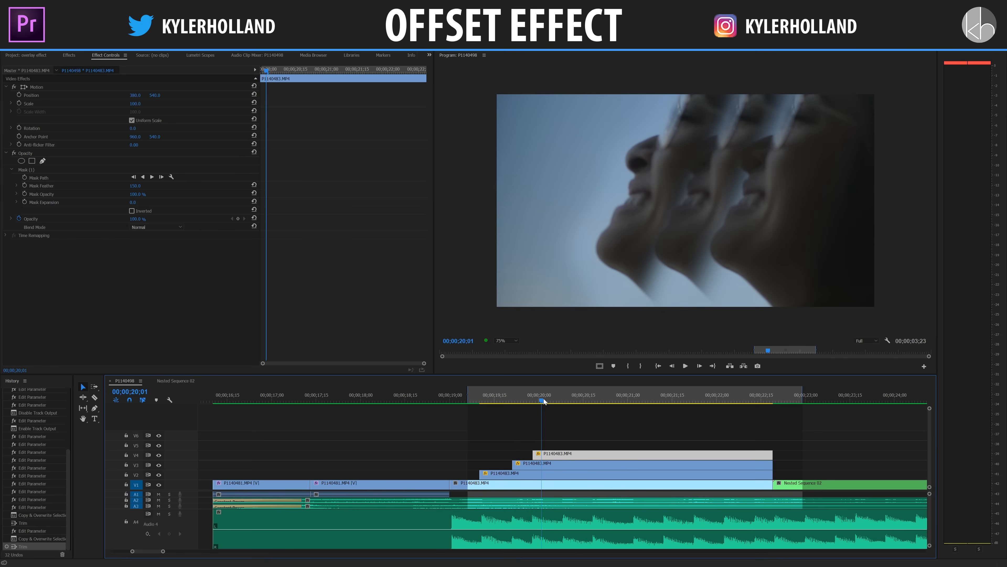
{"action": "left_click_drag", "start_coordinate": [135, 94], "coordinate": [78, 95]}
Play back the sequence from before the face close-up to check the staggered offset copies.
{"action": "left_click", "coordinate": [441, 401]}
{"action": "left_click", "coordinate": [526, 409]}
{"action": "key", "text": "space"}
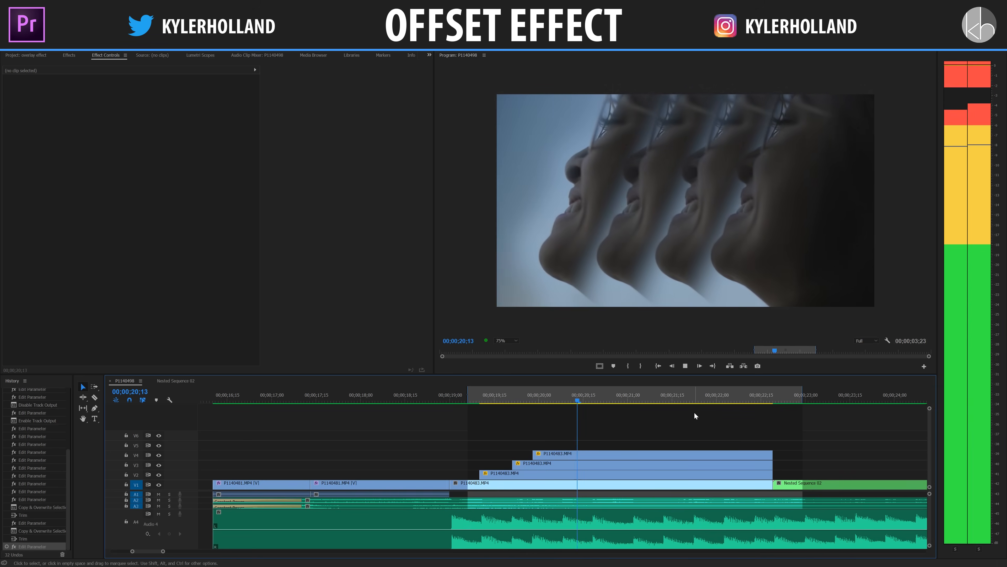
{"action": "key", "text": "space"}
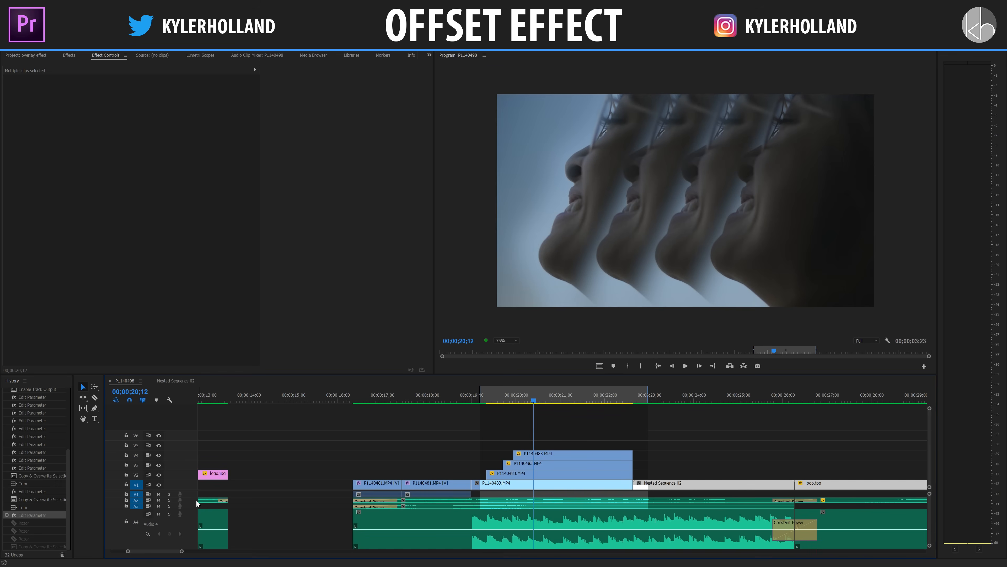
Razor the three offset copies on V2, V3 and V4 at 00;00;21;16 and select the pieces after the cut.
{"action": "scroll", "coordinate": [192, 503], "scroll_direction": "up", "scroll_amount": 1}
{"action": "scroll", "coordinate": [192, 502], "scroll_direction": "up", "scroll_amount": 1}
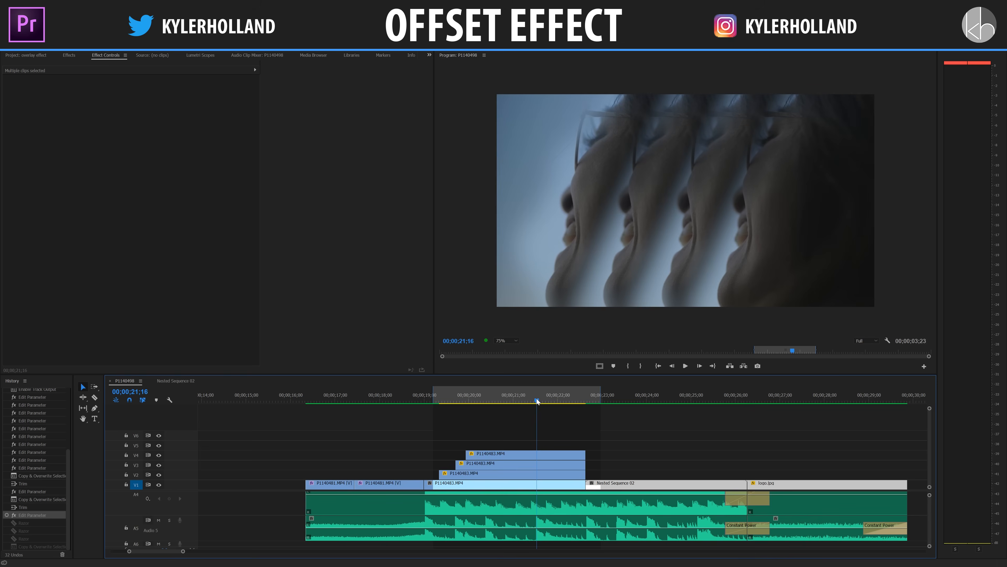
{"action": "mouse_move", "coordinate": [538, 401]}
{"action": "left_mouse_down"}
{"action": "mouse_move", "coordinate": [547, 402]}
{"action": "mouse_move", "coordinate": [524, 401]}
{"action": "mouse_move", "coordinate": [533, 402]}
{"action": "left_mouse_up"}
{"action": "key", "text": "c"}
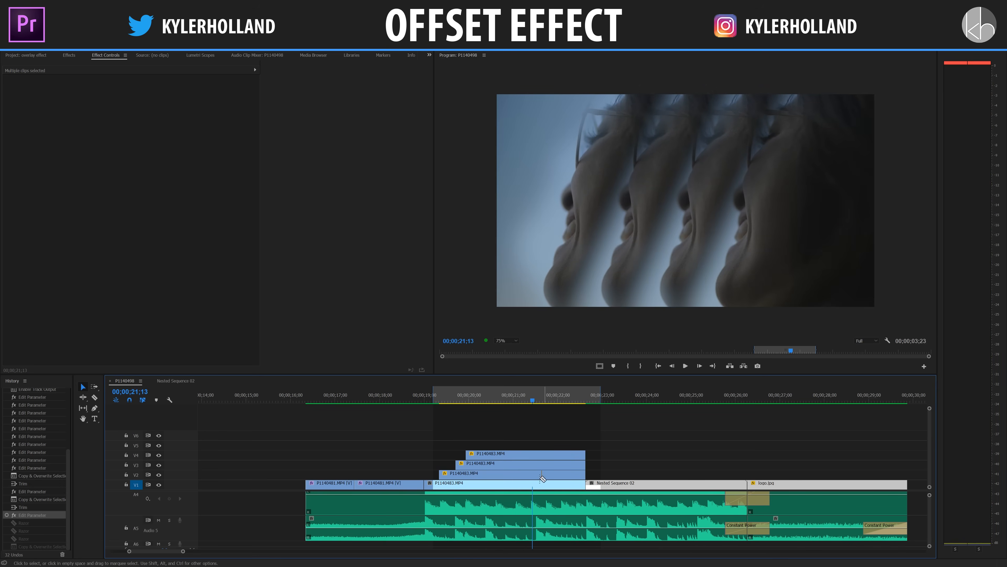
{"action": "left_click_drag", "start_coordinate": [532, 399], "coordinate": [537, 398]}
{"action": "left_click", "coordinate": [537, 475]}
{"action": "key", "text": "ctrl+z"}
{"action": "left_click", "coordinate": [537, 475]}
{"action": "left_click", "coordinate": [537, 465]}
{"action": "left_click", "coordinate": [537, 455]}
{"action": "key", "text": "v"}
{"action": "left_click_drag", "start_coordinate": [554, 440], "coordinate": [556, 475]}
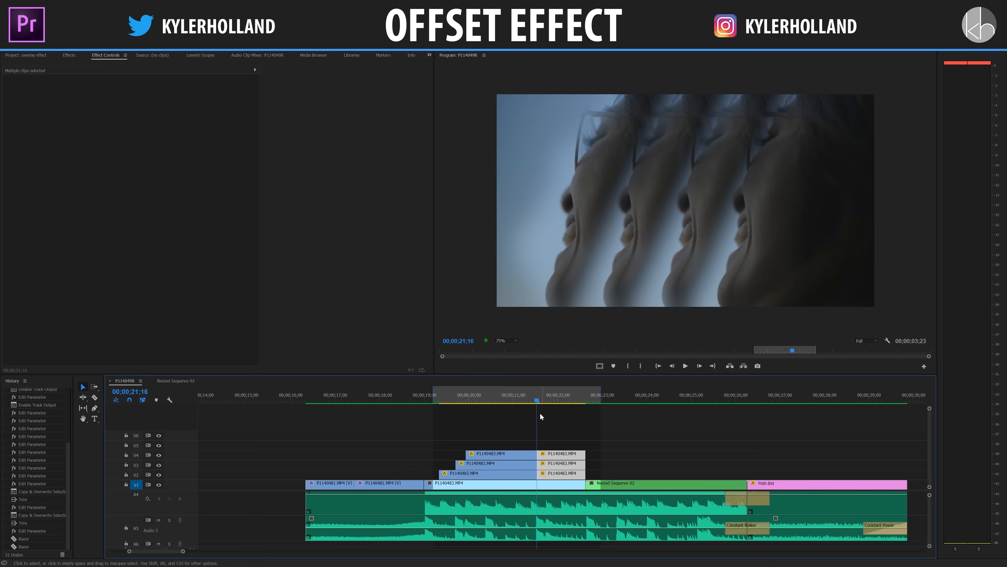
Razor the V2, V3 and V4 pieces again a few frames further on and select the segments after this second cut.
{"action": "left_click_drag", "start_coordinate": [535, 397], "coordinate": [547, 394]}
{"action": "key", "text": "c"}
{"action": "left_click", "coordinate": [547, 474]}
{"action": "left_click", "coordinate": [547, 465]}
{"action": "left_click", "coordinate": [547, 455]}
{"action": "key", "text": "v"}
{"action": "left_click_drag", "start_coordinate": [621, 433], "coordinate": [628, 472]}
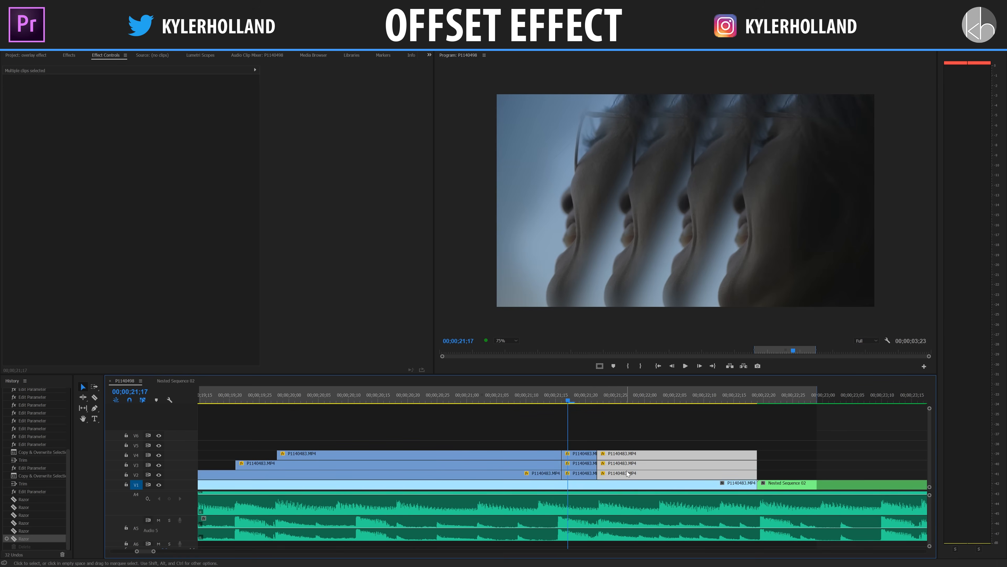
Delete the selected V2, V3 and V4 segments after the second cut.
{"action": "key", "text": "Delete"}
{"action": "left_click_drag", "start_coordinate": [572, 397], "coordinate": [618, 397]}
{"action": "left_click", "coordinate": [571, 396]}
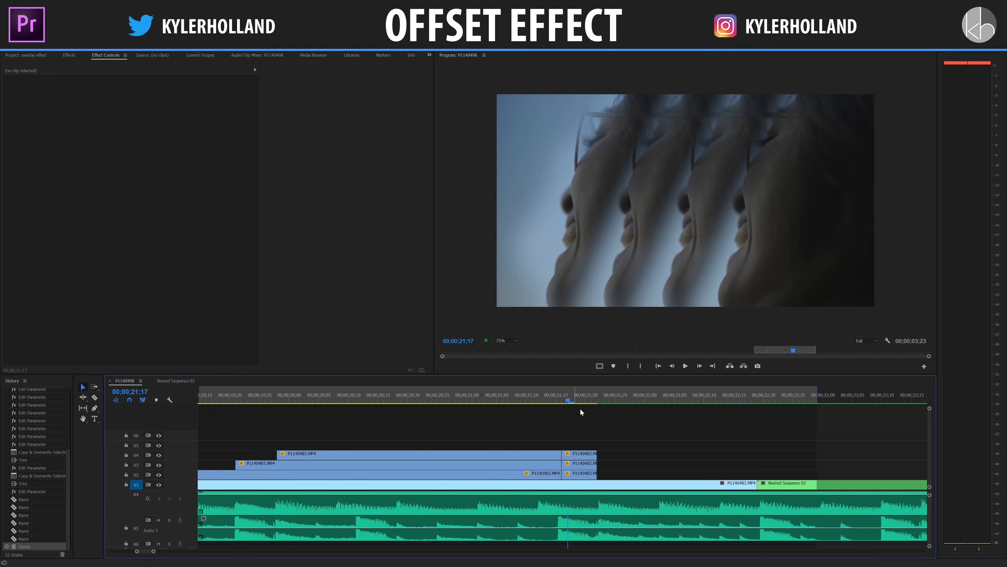
Keyframe the short V2 piece's Position from its offset at the piece's start to the default position at its very end.
{"action": "left_click", "coordinate": [577, 474]}
{"action": "left_click_drag", "start_coordinate": [282, 71], "coordinate": [257, 73]}
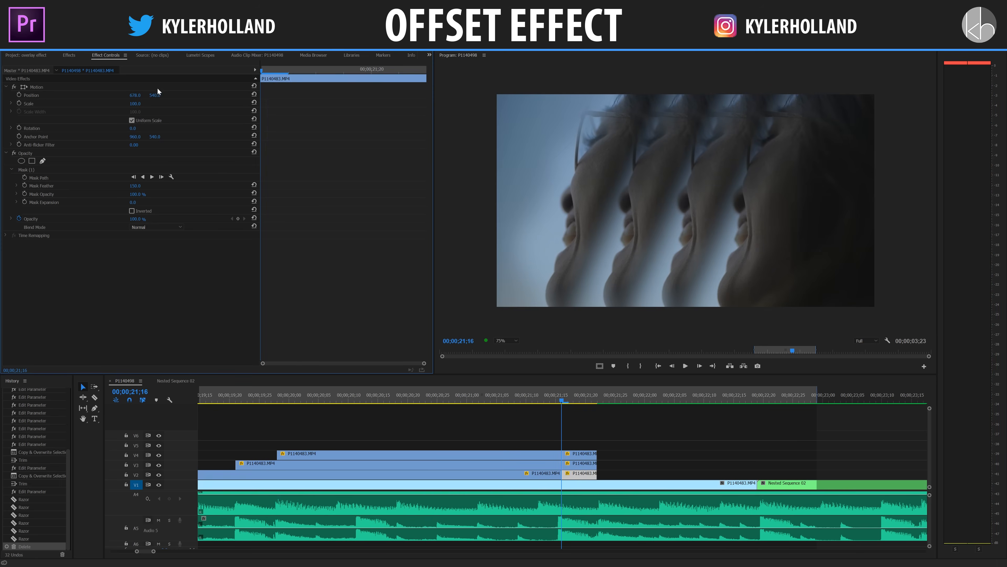
{"action": "left_click", "coordinate": [19, 95]}
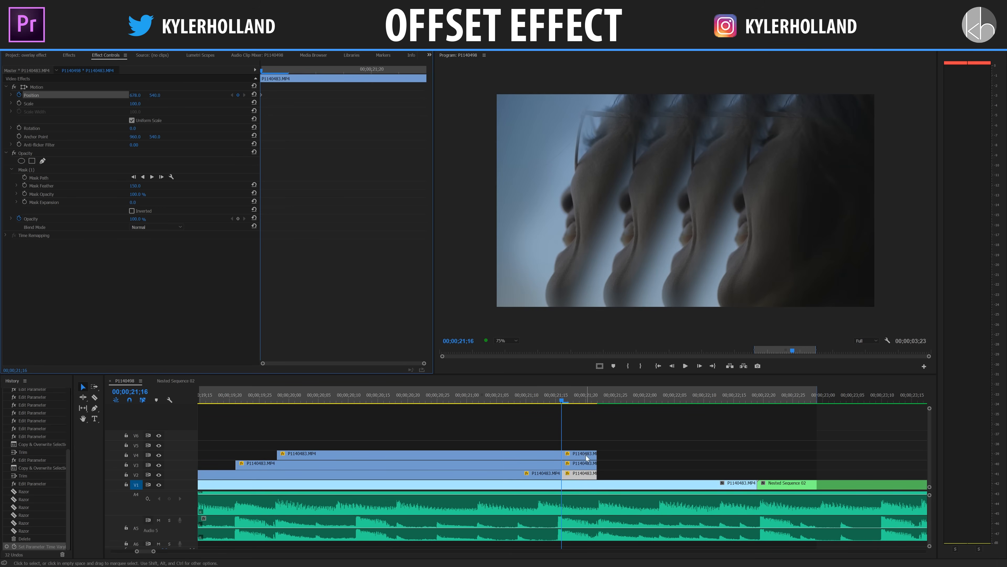
{"action": "left_click_drag", "start_coordinate": [353, 74], "coordinate": [422, 77]}
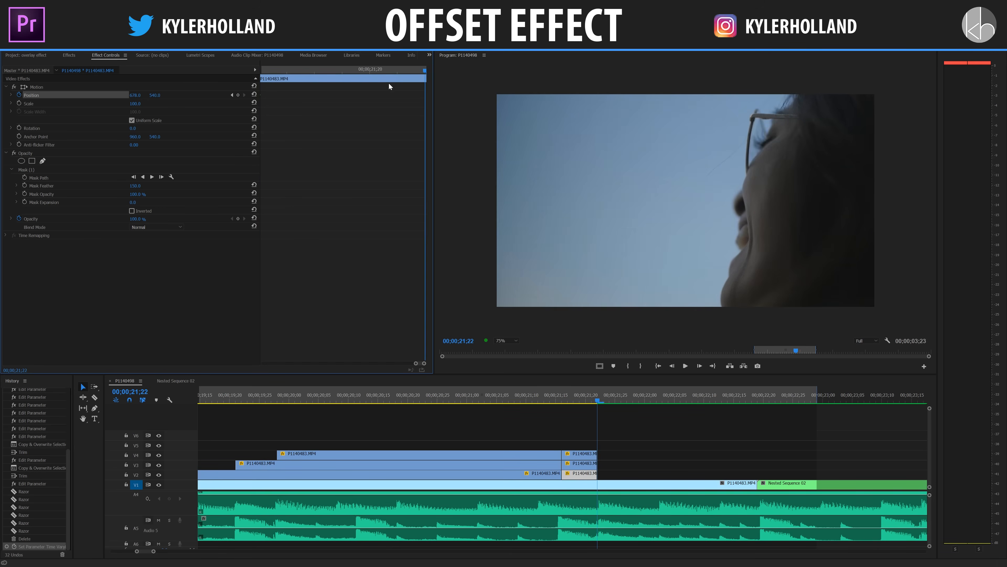
{"action": "left_click", "coordinate": [256, 94]}
{"action": "left_click_drag", "start_coordinate": [423, 95], "coordinate": [438, 97]}
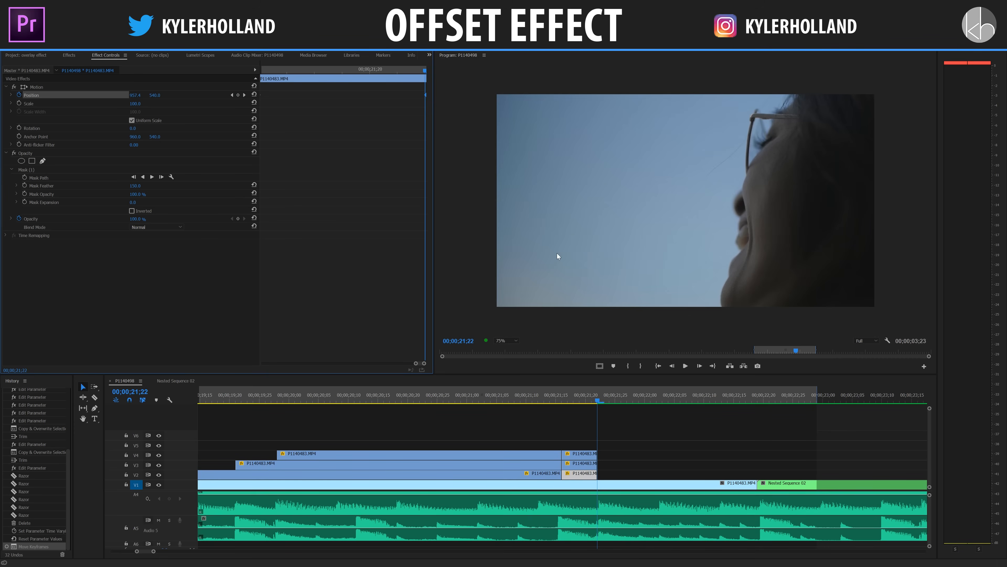
Keyframe the short V3 piece's Position from its current offset at the start to the reset default at the end.
{"action": "mouse_move", "coordinate": [584, 401]}
{"action": "left_mouse_down"}
{"action": "mouse_move", "coordinate": [562, 402]}
{"action": "mouse_move", "coordinate": [595, 404]}
{"action": "mouse_move", "coordinate": [579, 404]}
{"action": "left_mouse_up"}
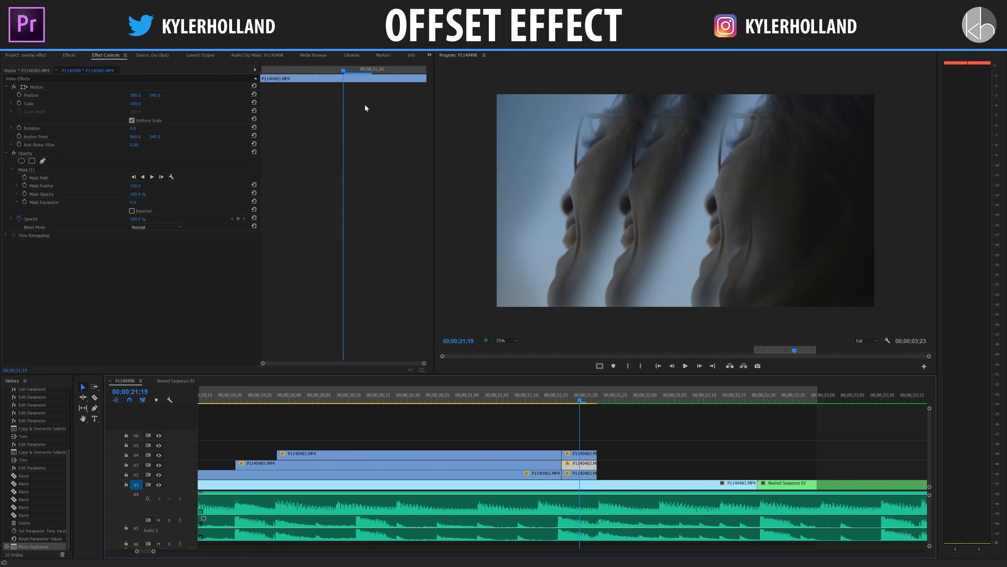
{"action": "left_click_drag", "start_coordinate": [344, 71], "coordinate": [213, 73]}
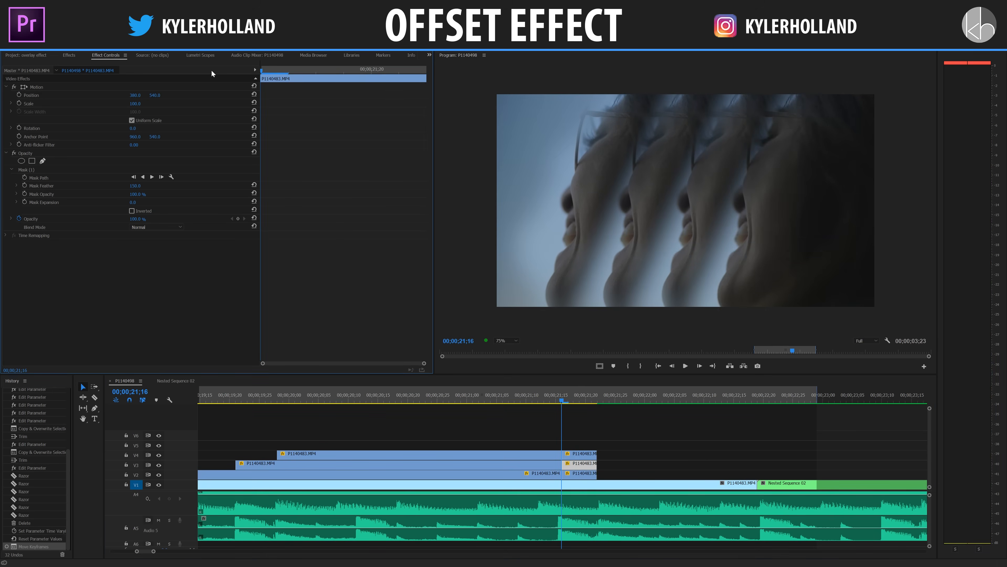
{"action": "left_click", "coordinate": [19, 96]}
{"action": "left_click_drag", "start_coordinate": [288, 73], "coordinate": [495, 76]}
{"action": "left_click", "coordinate": [255, 95]}
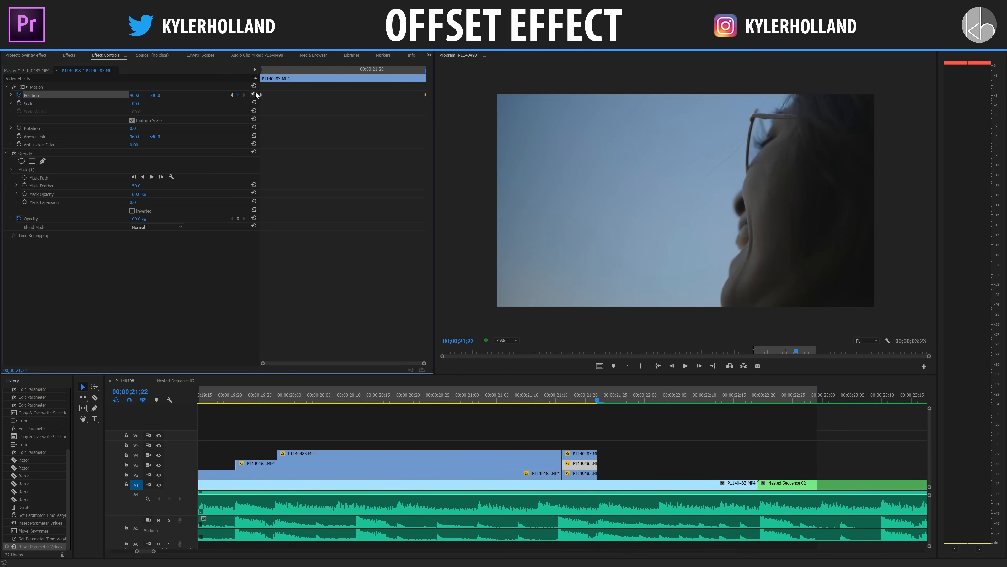
Keyframe the short V4 piece's Position from its start offset to the reset default at its last frame.
{"action": "left_click", "coordinate": [576, 399]}
{"action": "left_click", "coordinate": [578, 455]}
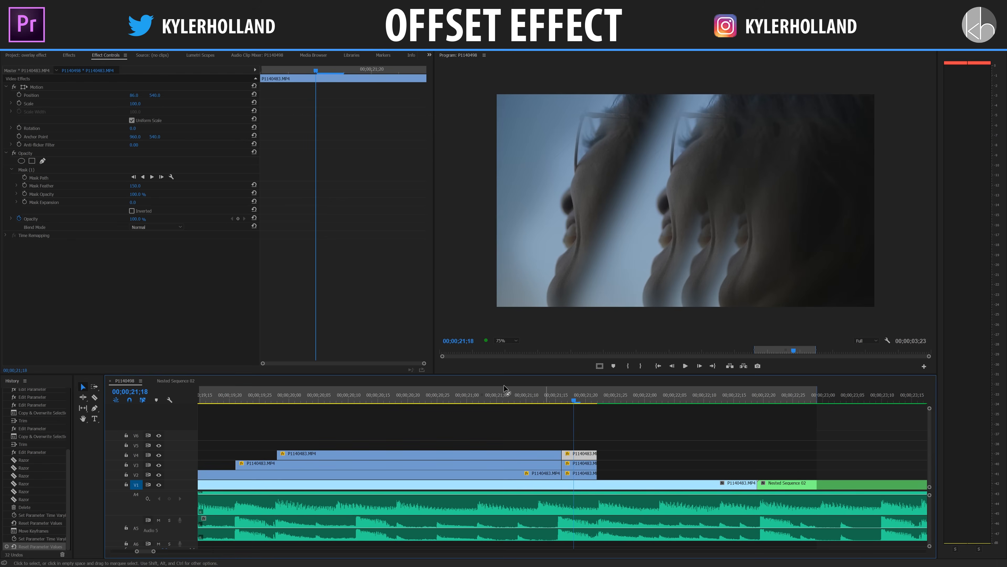
{"action": "key", "text": "Up"}
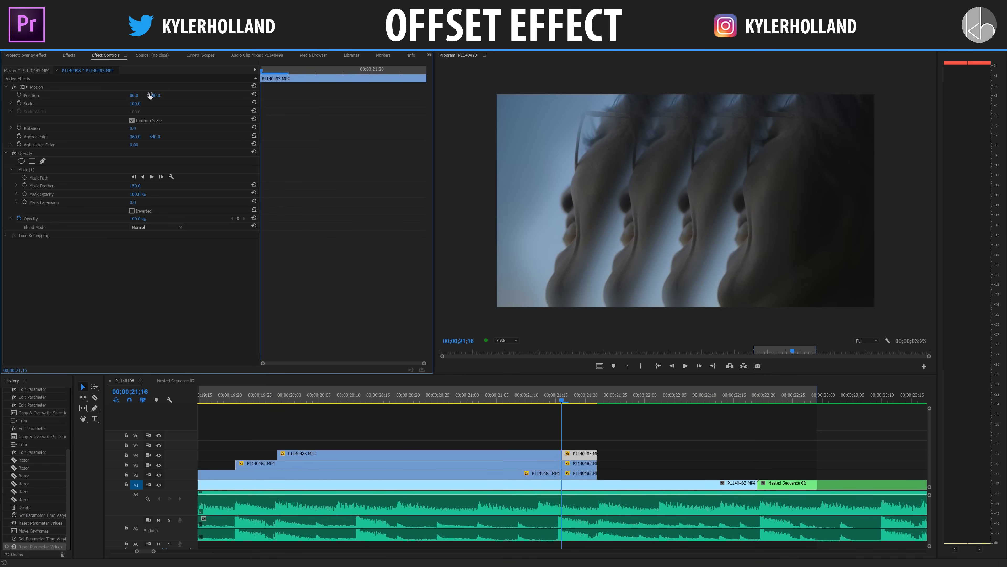
{"action": "left_click", "coordinate": [18, 95]}
{"action": "left_click_drag", "start_coordinate": [271, 73], "coordinate": [465, 80]}
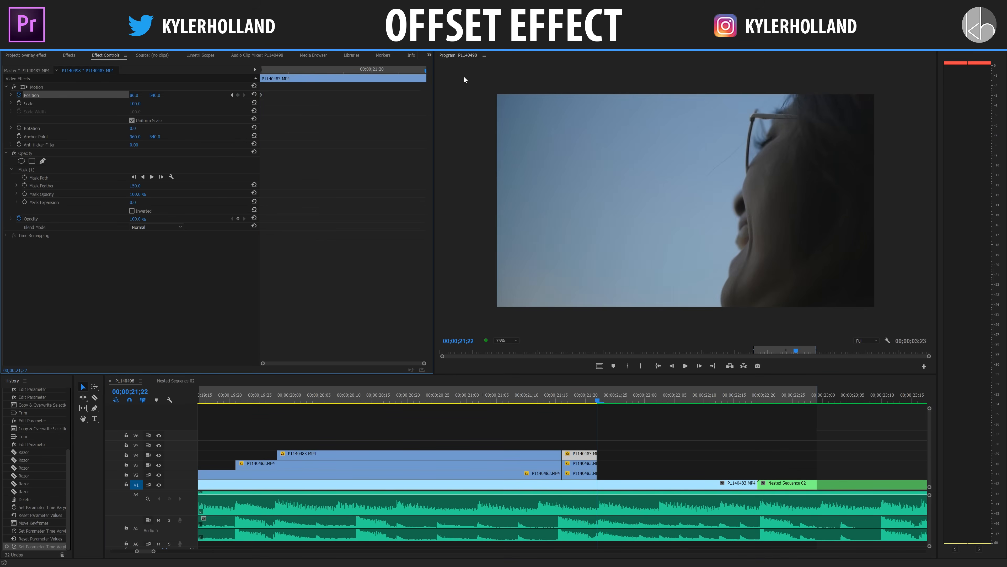
{"action": "left_click", "coordinate": [254, 95]}
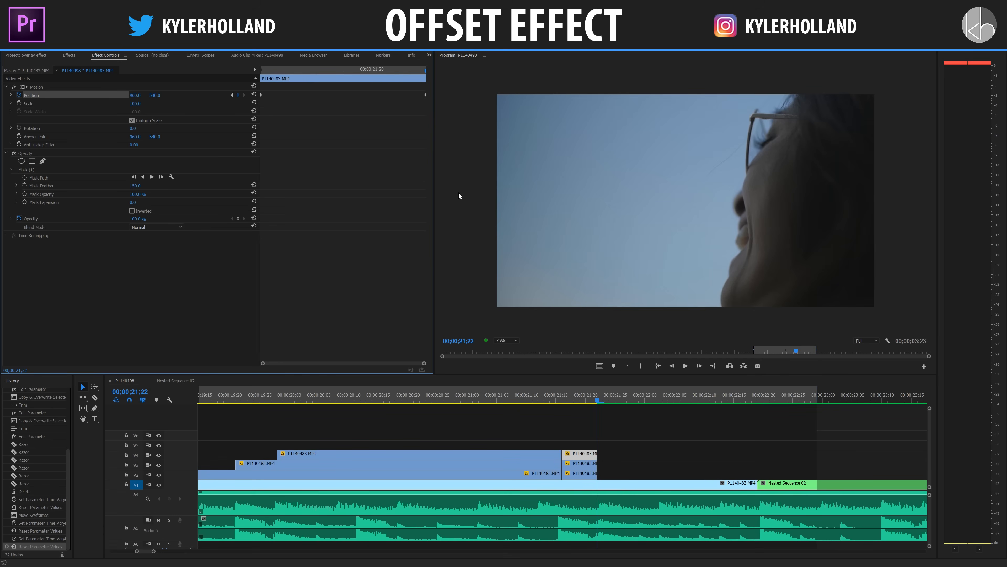
Play back and scrub the face section to check how the offset copies slide back together.
{"action": "left_click_drag", "start_coordinate": [567, 401], "coordinate": [444, 401]}
{"action": "key", "text": "space"}
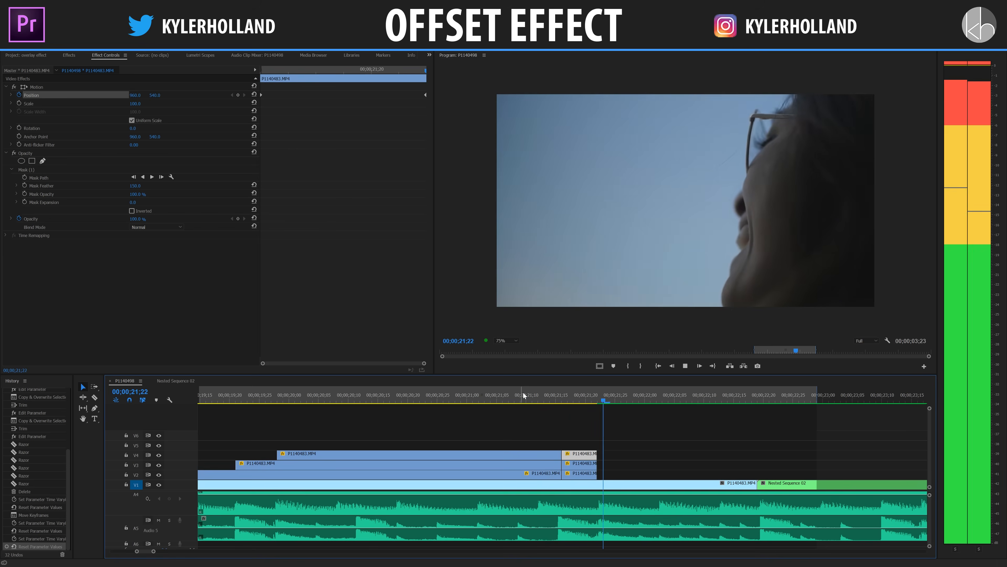
{"action": "left_click", "coordinate": [580, 402]}
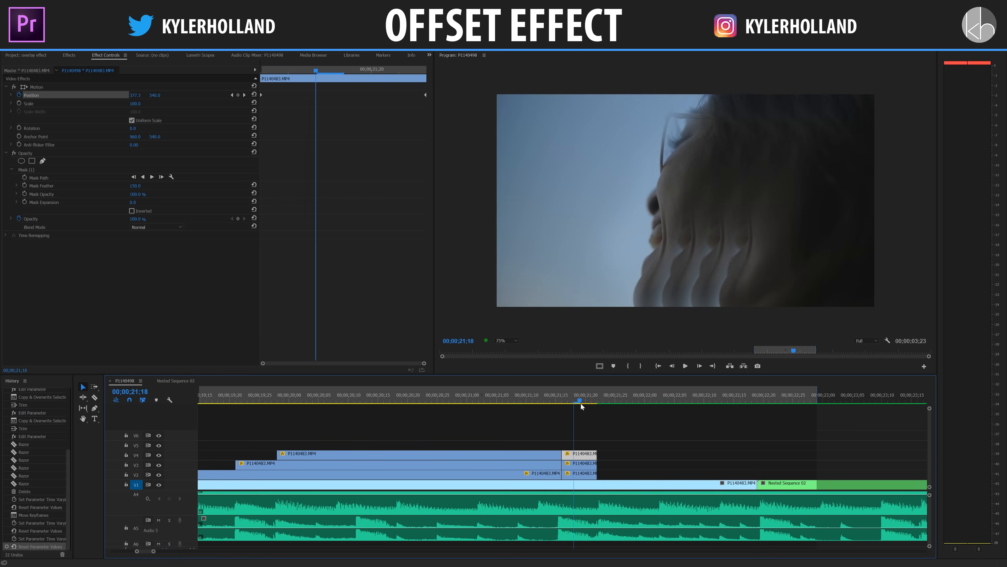
{"action": "left_click", "coordinate": [656, 447]}
{"action": "mouse_move", "coordinate": [580, 402]}
{"action": "left_mouse_down"}
{"action": "mouse_move", "coordinate": [609, 403]}
{"action": "mouse_move", "coordinate": [596, 402]}
{"action": "left_mouse_up"}
{"action": "key", "text": "minus"}
{"action": "key", "text": "minus"}
{"action": "left_click", "coordinate": [444, 392]}
{"action": "key", "text": "space"}
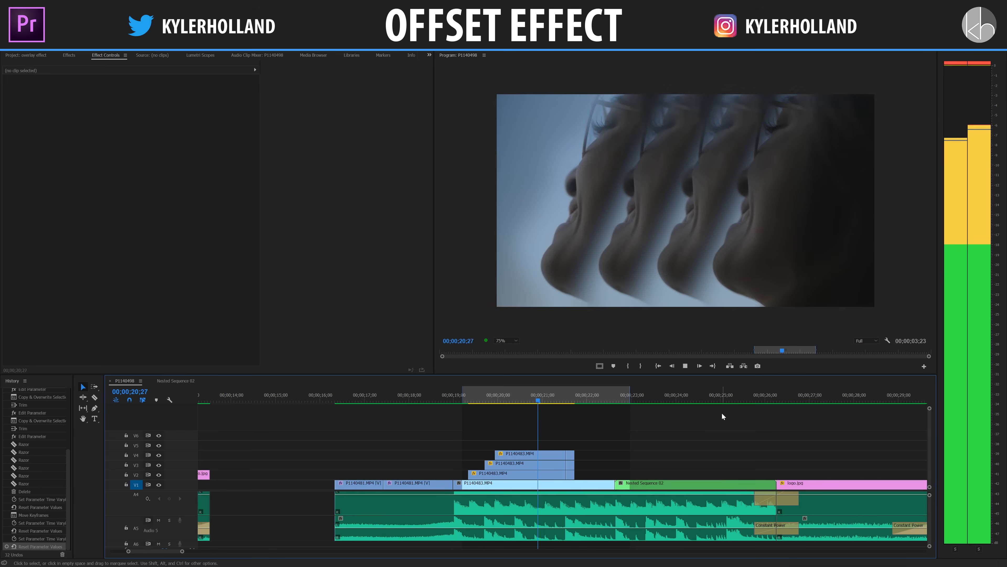
{"action": "key", "text": "space"}
{"action": "left_click", "coordinate": [551, 401]}
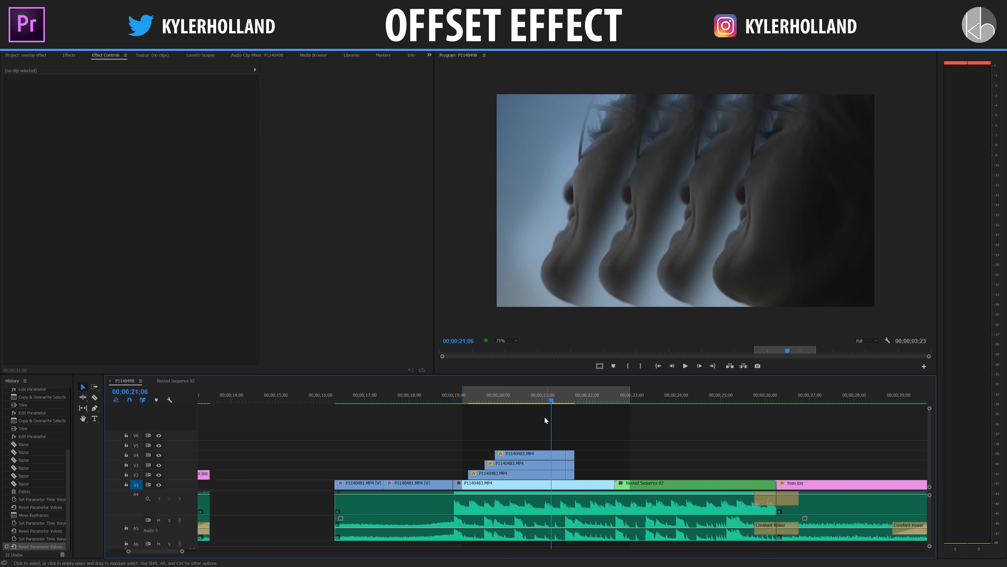
Reshape the opacity mask on the long V4 face clip by pulling its inner edge point in toward the nose.
{"action": "left_click", "coordinate": [539, 453]}
{"action": "mouse_move", "coordinate": [137, 104]}
{"action": "left_mouse_down"}
{"action": "mouse_move", "coordinate": [166, 103]}
{"action": "mouse_move", "coordinate": [141, 103]}
{"action": "left_mouse_up"}
{"action": "key", "text": "ctrl+z"}
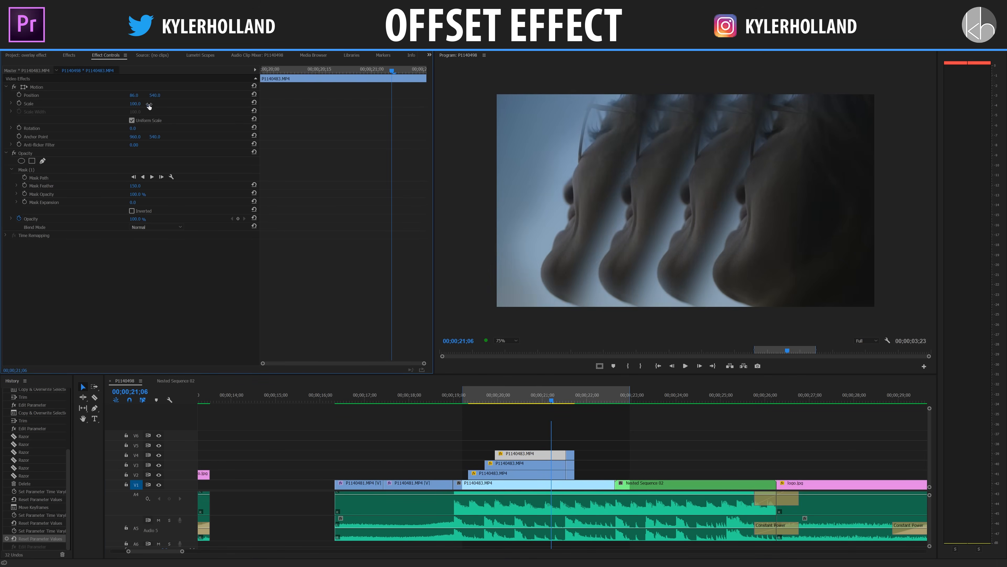
{"action": "left_click", "coordinate": [67, 169]}
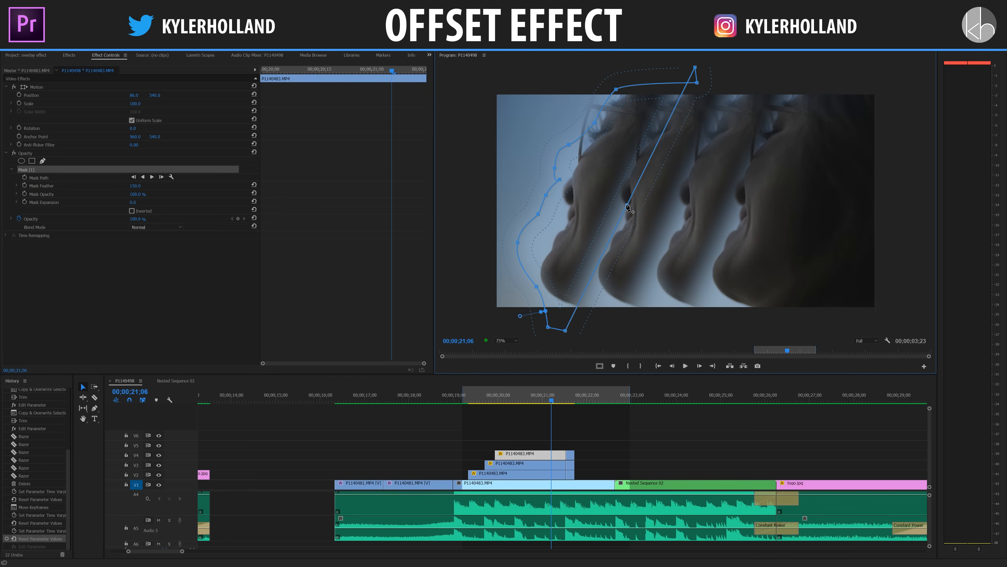
{"action": "left_click_drag", "start_coordinate": [628, 205], "coordinate": [570, 185]}
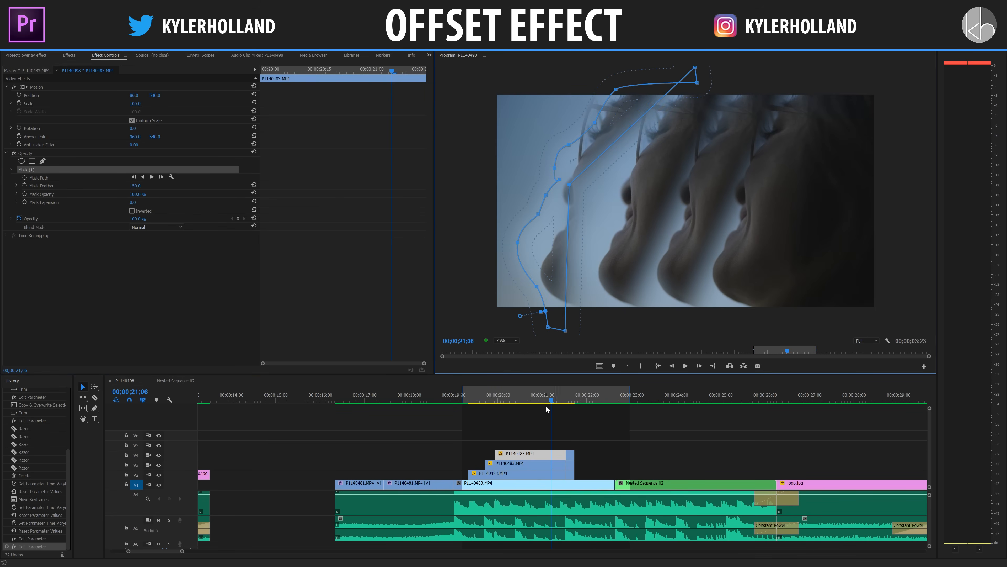
Examine the tower clip and play back the finished Nested Sequence 02 example earlier in the timeline.
{"action": "key", "text": "space"}
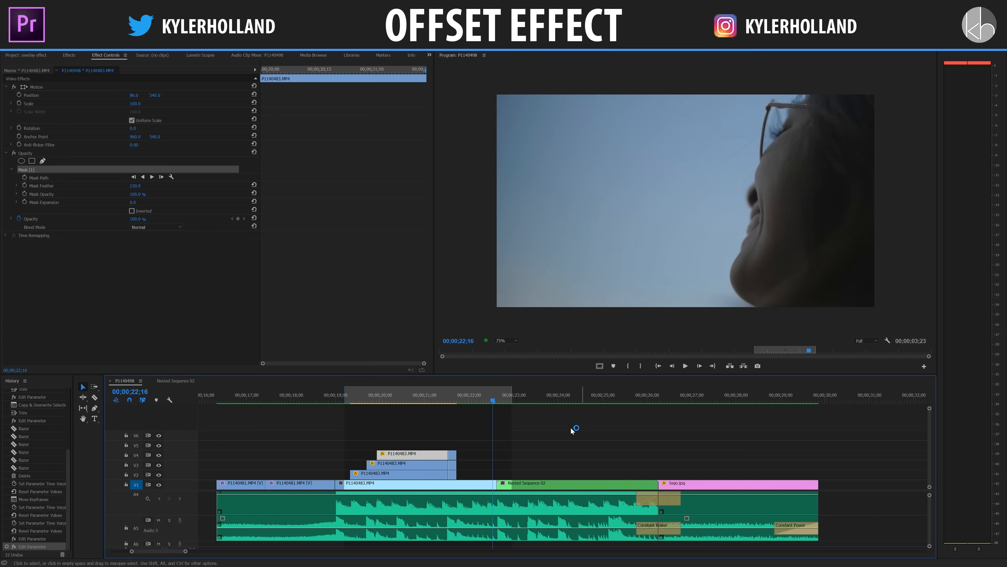
{"action": "left_click", "coordinate": [522, 397]}
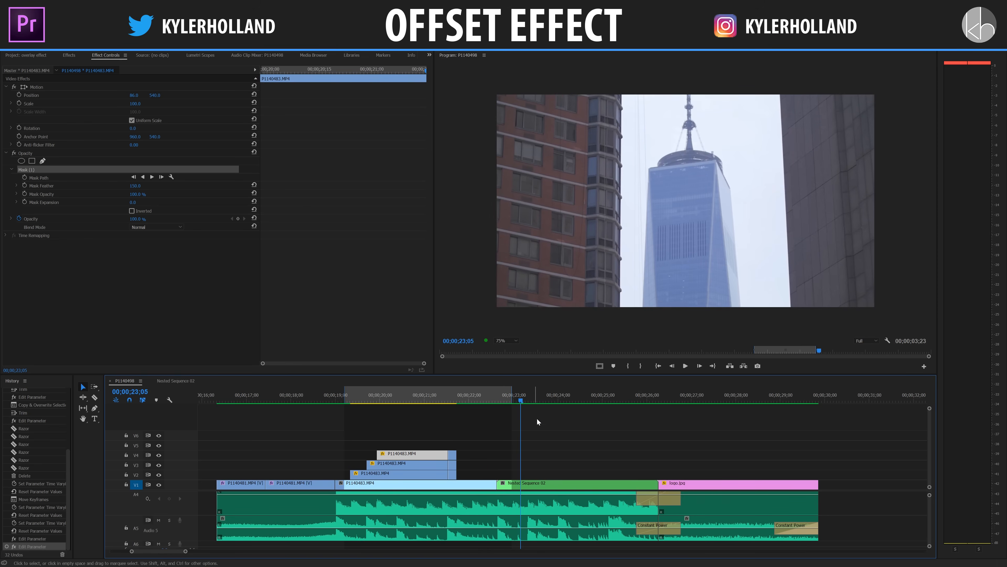
{"action": "key", "text": "minus"}
{"action": "key", "text": "minus"}
{"action": "left_click", "coordinate": [291, 401]}
{"action": "key", "text": "equal"}
{"action": "key", "text": "equal"}
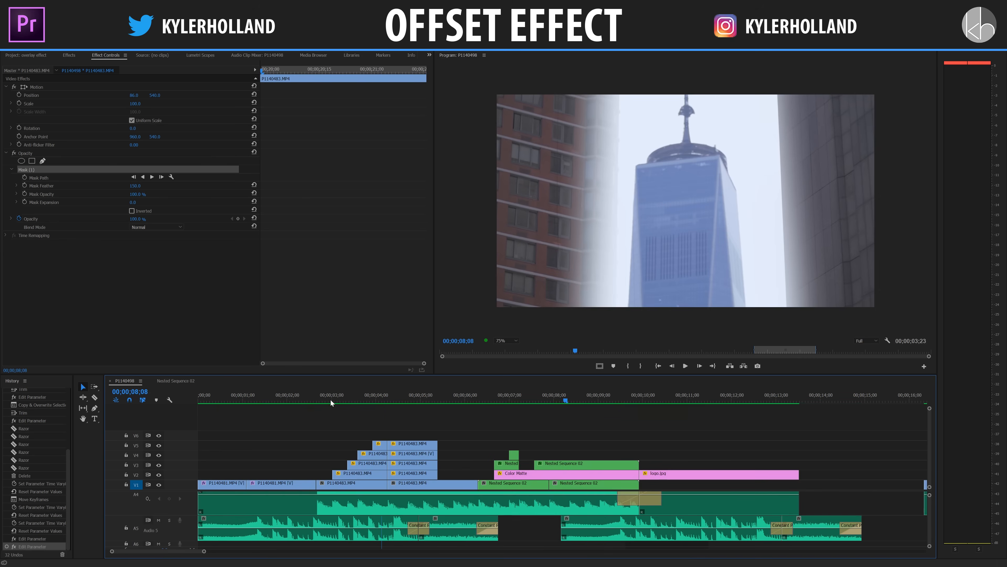
{"action": "left_click_drag", "start_coordinate": [538, 396], "coordinate": [487, 398]}
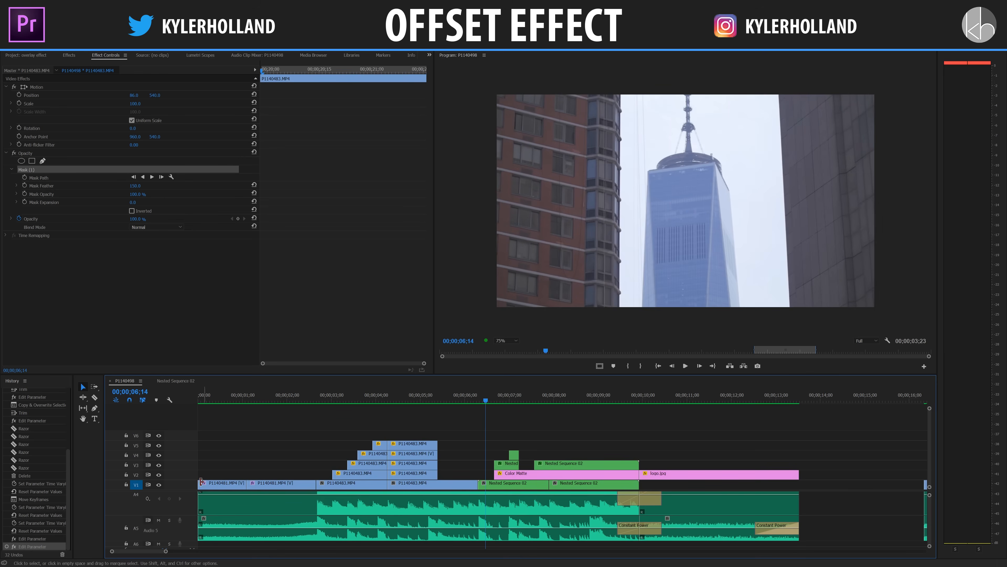
{"action": "scroll", "coordinate": [173, 510], "scroll_direction": "up", "scroll_amount": 4}
{"action": "key", "text": "space"}
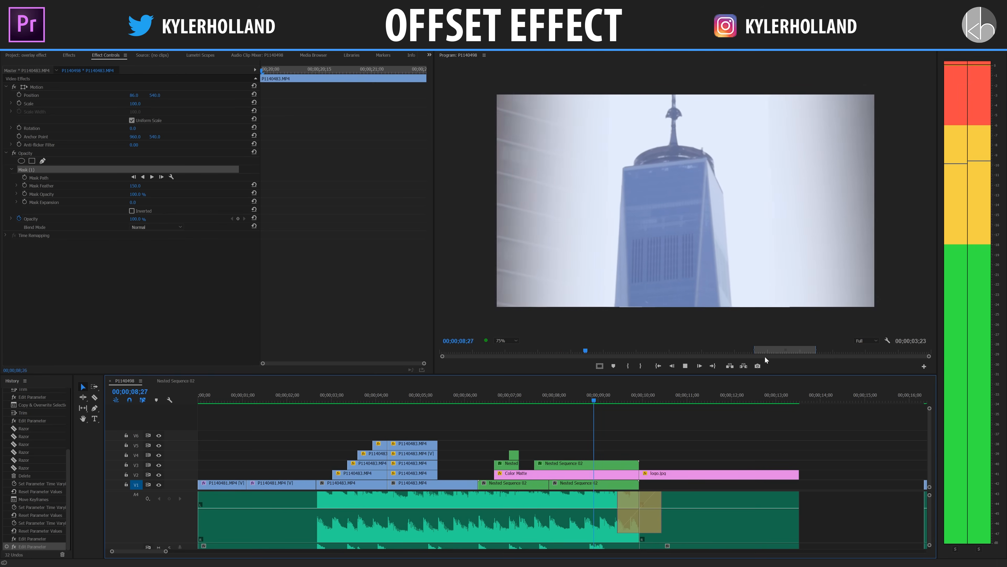
Duplicate the Nested Sequence 02 clip onto V2 and draw a closed Pen opacity mask around the tower.
{"action": "left_click_drag", "start_coordinate": [603, 483], "coordinate": [610, 465]}
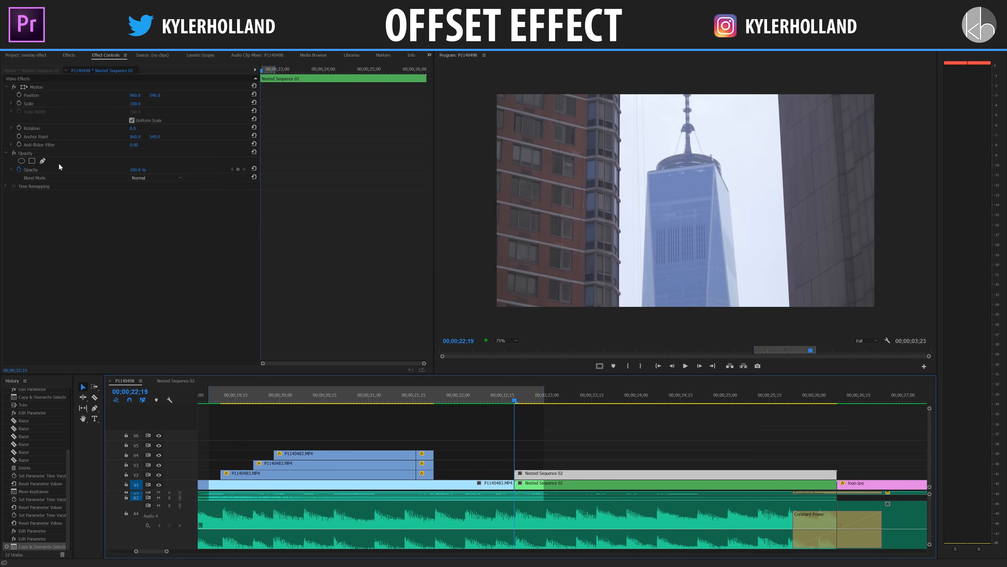
{"action": "left_click", "coordinate": [42, 161]}
{"action": "left_click", "coordinate": [632, 313]}
{"action": "left_click", "coordinate": [635, 165]}
{"action": "left_click", "coordinate": [662, 144]}
{"action": "left_click", "coordinate": [670, 89]}
{"action": "left_click", "coordinate": [714, 88]}
{"action": "left_click", "coordinate": [709, 127]}
{"action": "left_click", "coordinate": [733, 159]}
{"action": "left_click", "coordinate": [760, 315]}
{"action": "left_click", "coordinate": [632, 314]}
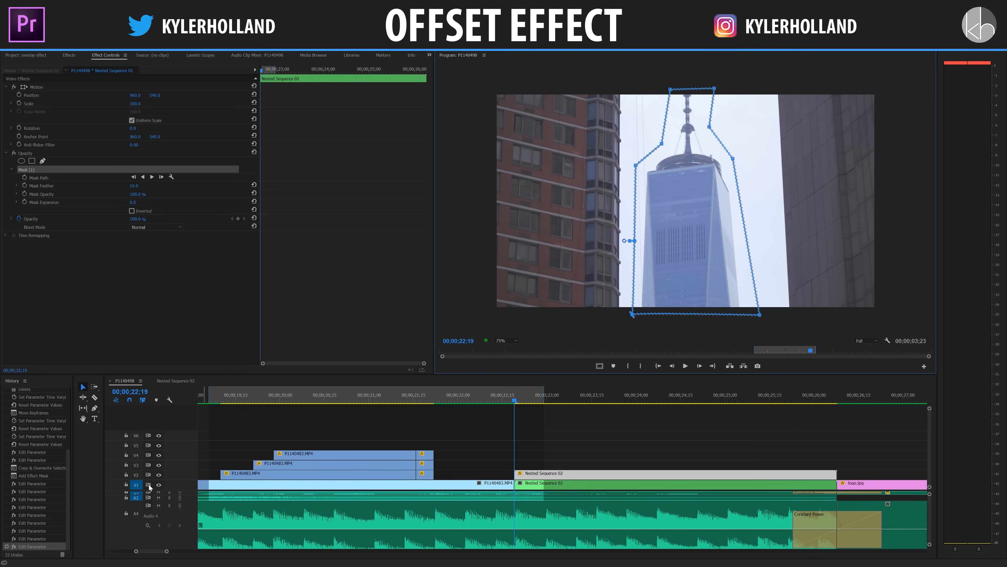
Set the tower mask's feather to 50, hiding the V1 track output only while judging the edge.
{"action": "left_click", "coordinate": [159, 485]}
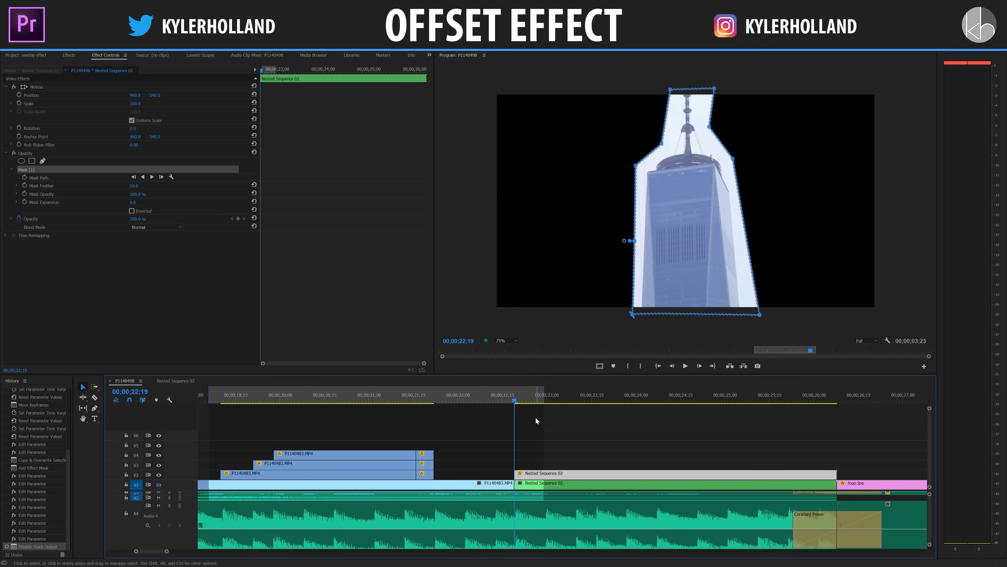
{"action": "left_click", "coordinate": [140, 185]}
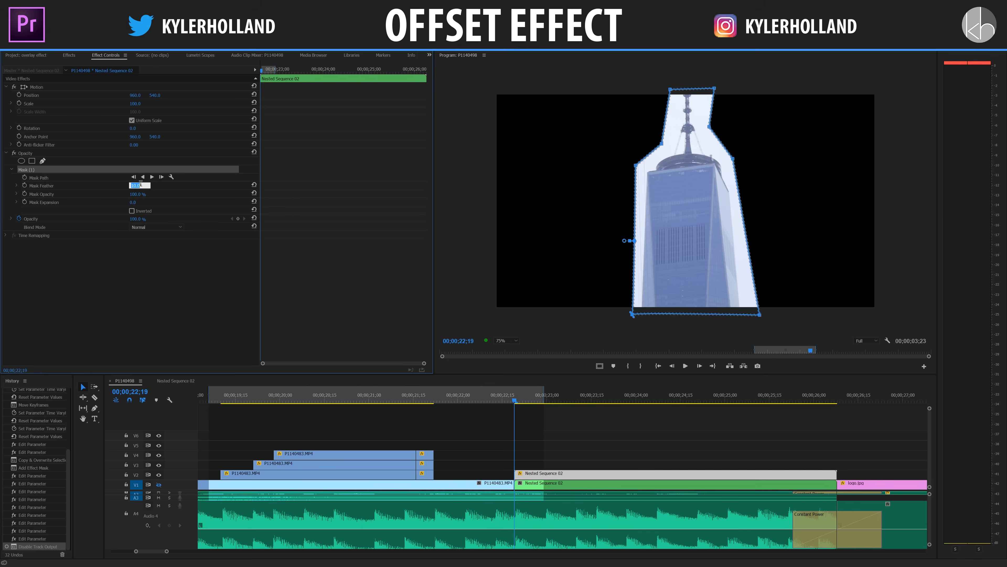
{"action": "key", "text": "Return"}
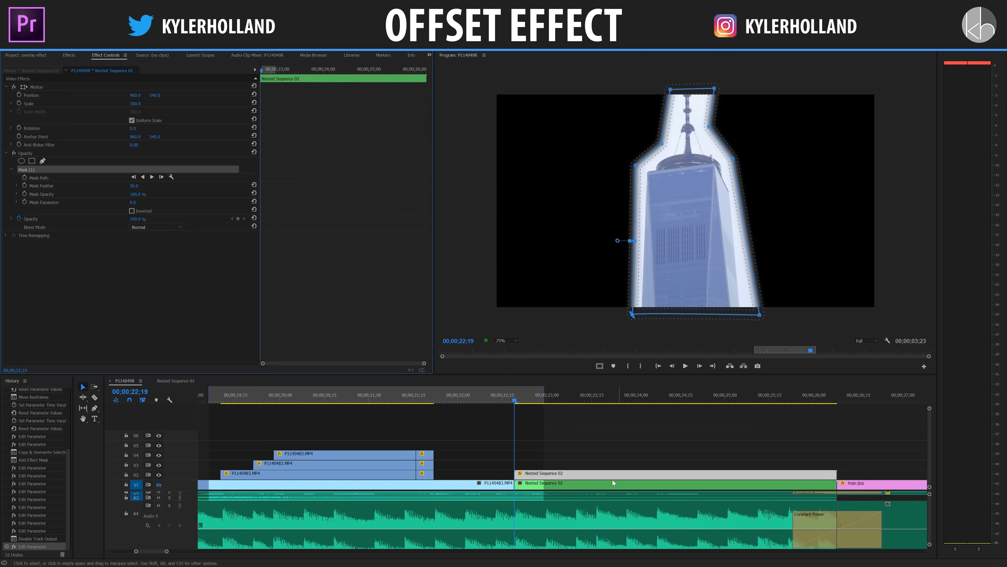
{"action": "left_click", "coordinate": [159, 484]}
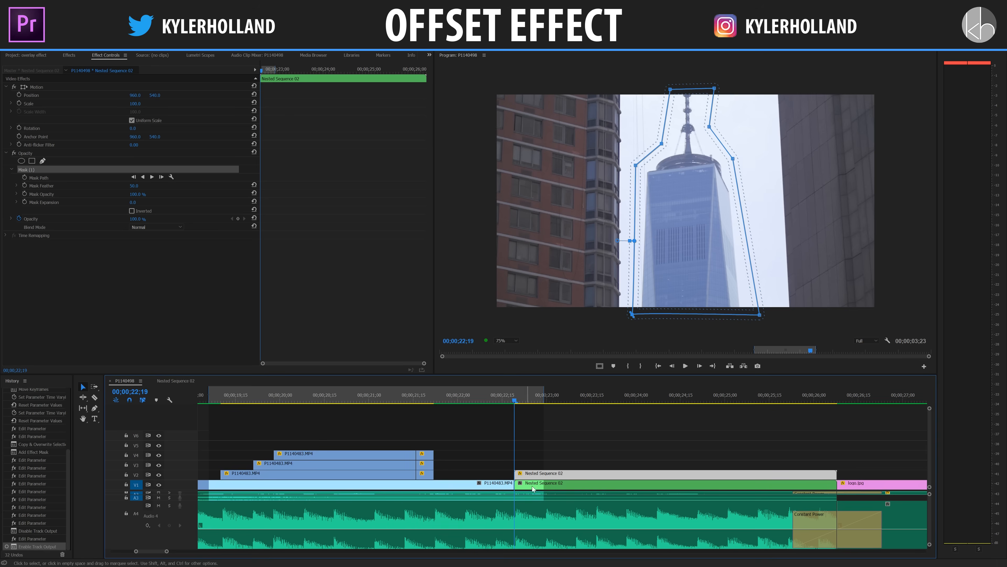
Try enlarging the masked V2 tower copy and reset its scale.
{"action": "mouse_move", "coordinate": [137, 104]}
{"action": "left_mouse_down"}
{"action": "mouse_move", "coordinate": [177, 104]}
{"action": "mouse_move", "coordinate": [153, 103]}
{"action": "left_mouse_up"}
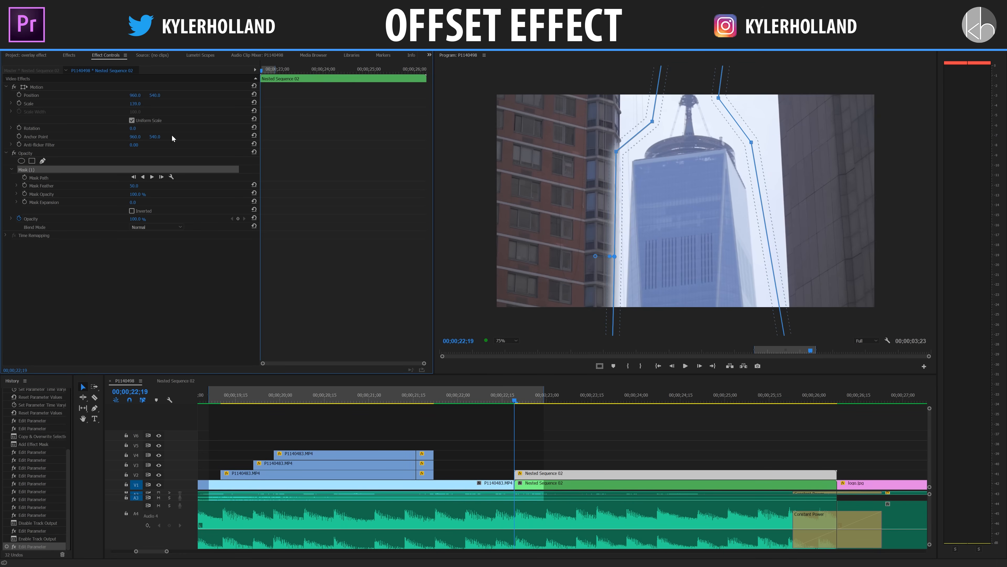
{"action": "left_click", "coordinate": [254, 102]}
Apply the Color Key effect to the V2 tower copy and sample the bright sky beside the spire as the key color.
{"action": "left_click", "coordinate": [69, 55]}
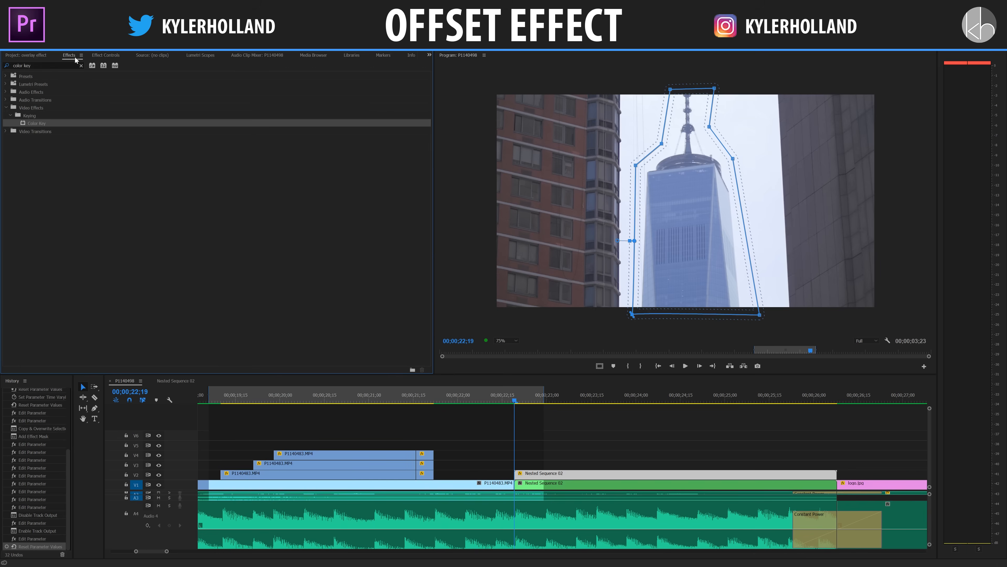
{"action": "left_click", "coordinate": [55, 66]}
{"action": "key", "text": "ctrl+a"}
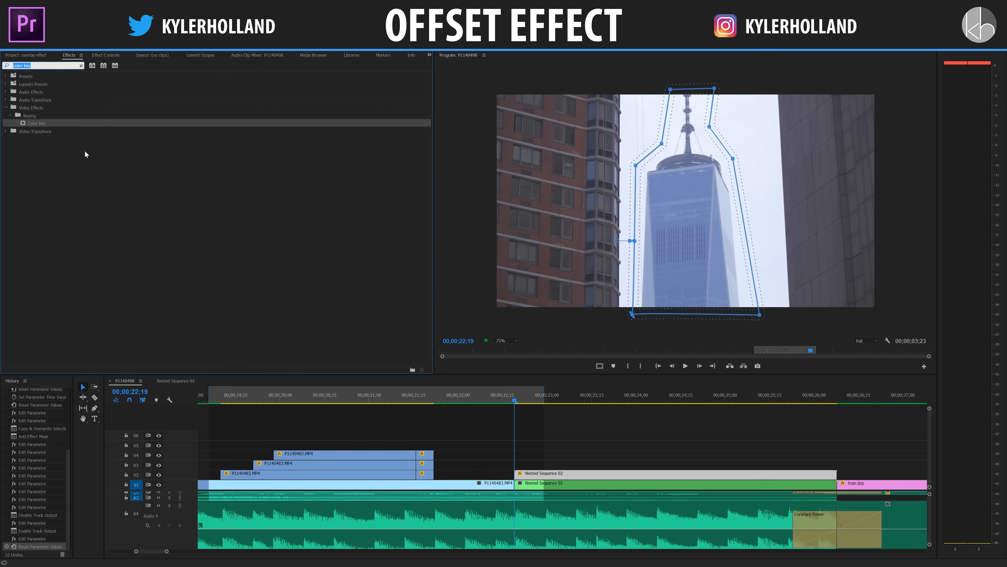
{"action": "left_click_drag", "start_coordinate": [73, 125], "coordinate": [560, 479]}
{"action": "left_click", "coordinate": [105, 55]}
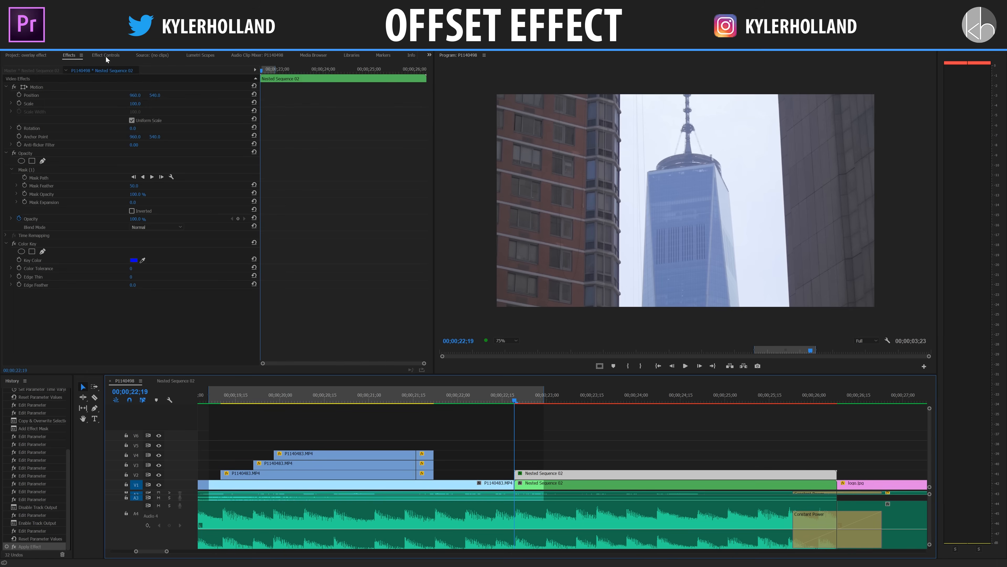
{"action": "left_click", "coordinate": [143, 260]}
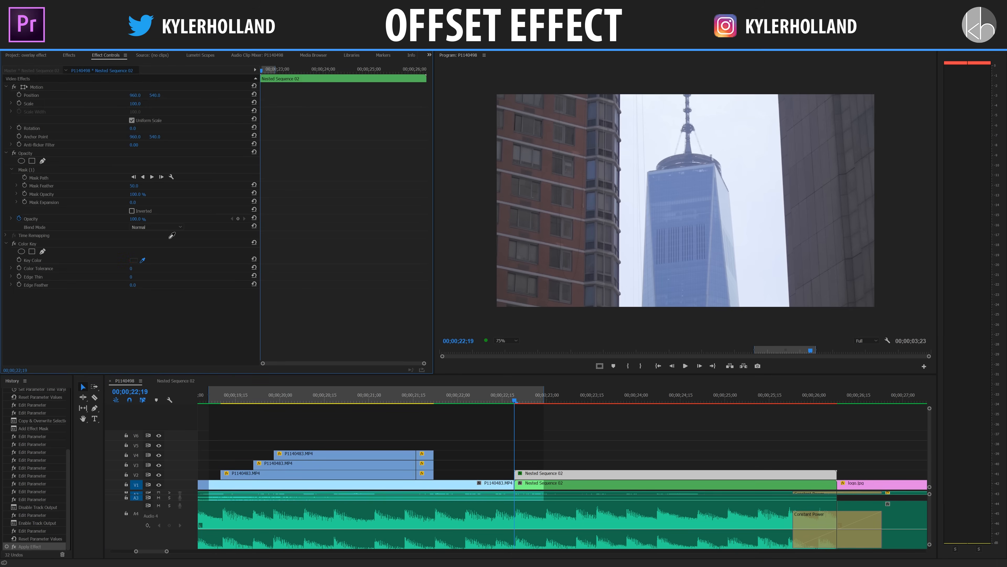
{"action": "left_click", "coordinate": [721, 135]}
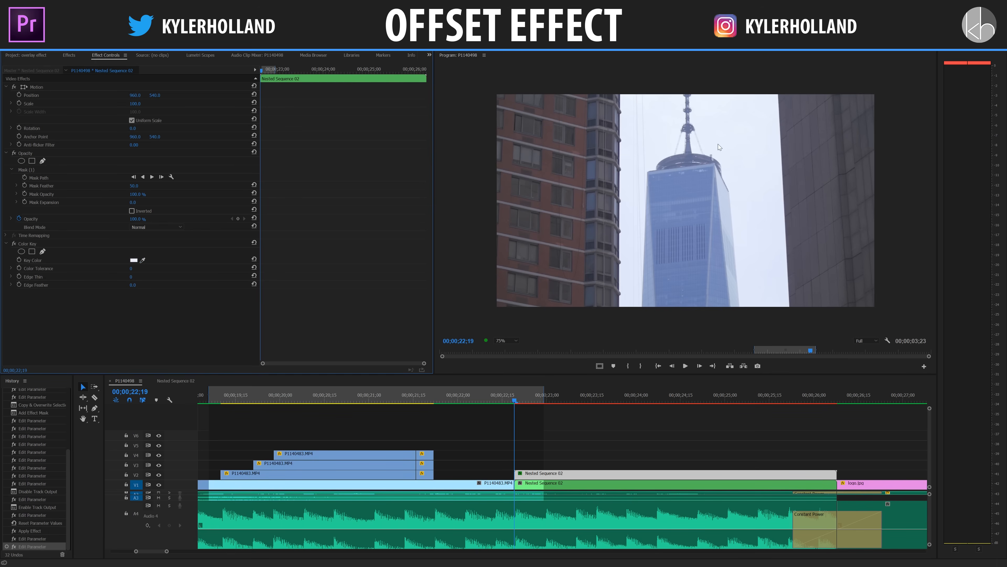
{"action": "left_click", "coordinate": [133, 268]}
{"action": "key", "text": "Return"}
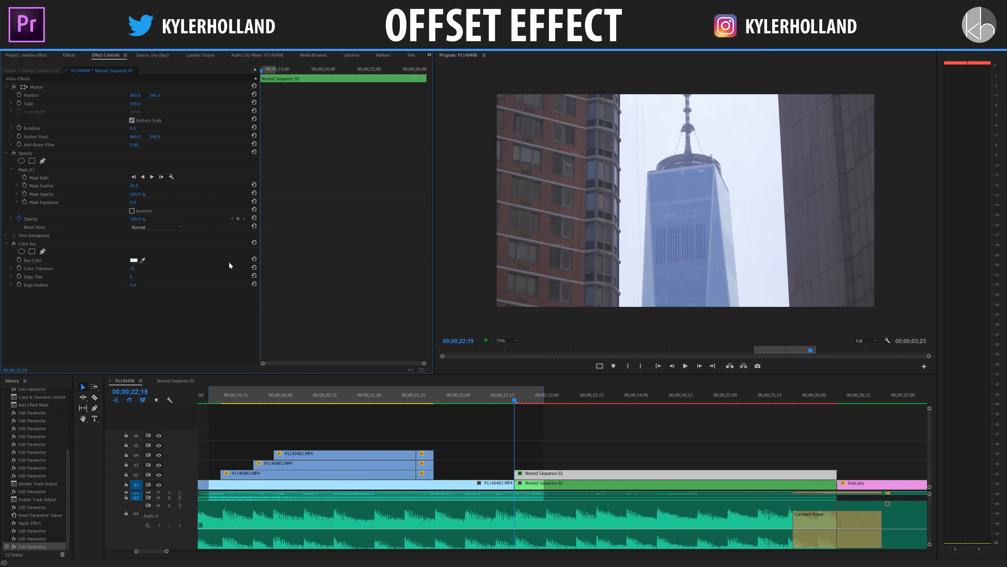
{"action": "key", "text": "ctrl+z"}
Hide the V1 track output and raise the V2 tower copy's Color Key tolerance to remove the sky around the tower.
{"action": "left_click", "coordinate": [159, 485]}
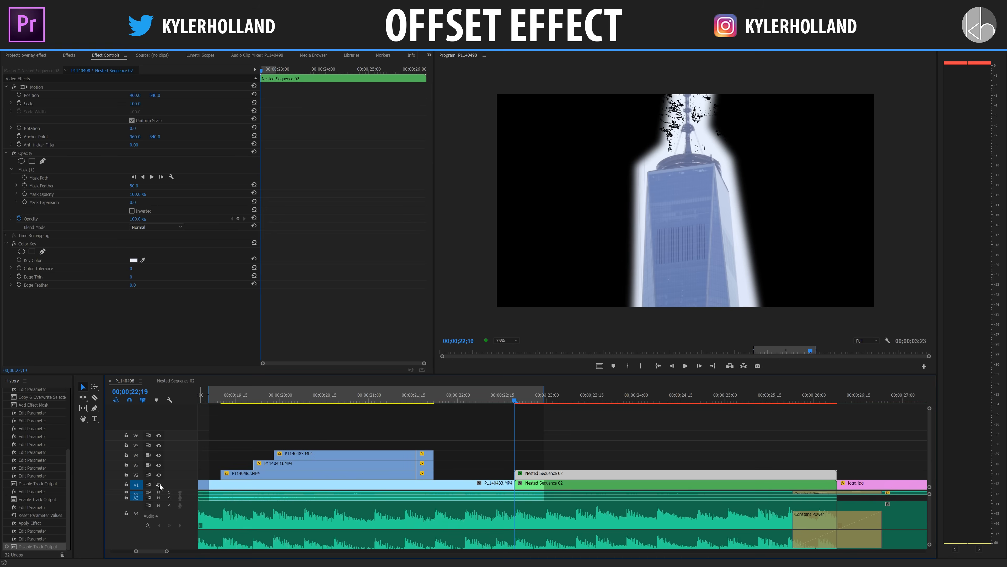
{"action": "left_click", "coordinate": [135, 269]}
{"action": "key", "text": "Return"}
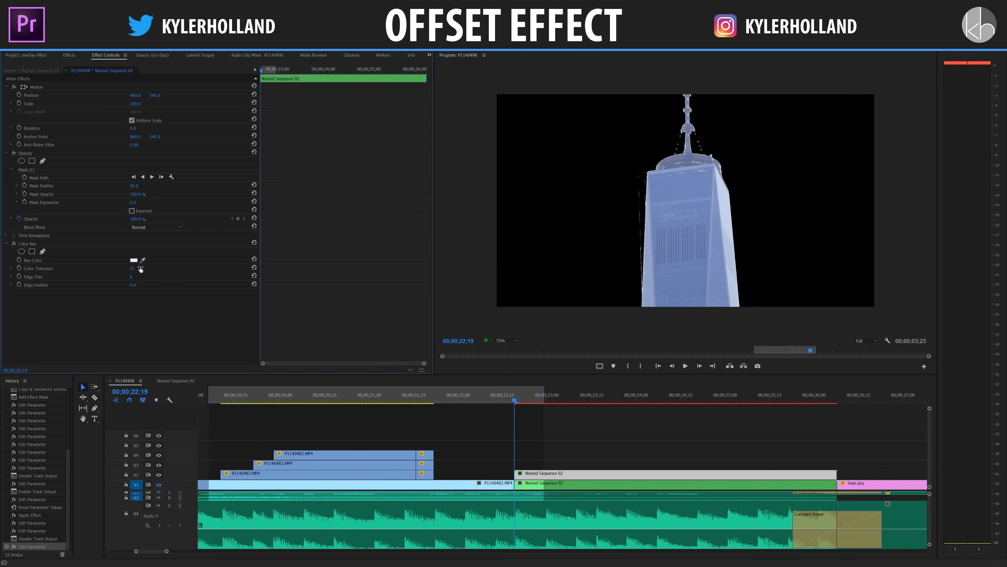
Set the Color Key's Edge Thin to 1 and Edge Feather to 5, and turn the V1 track output back on.
{"action": "left_click", "coordinate": [137, 276]}
{"action": "type", "text": "1"}
{"action": "key", "text": "Return"}
{"action": "left_click", "coordinate": [135, 286]}
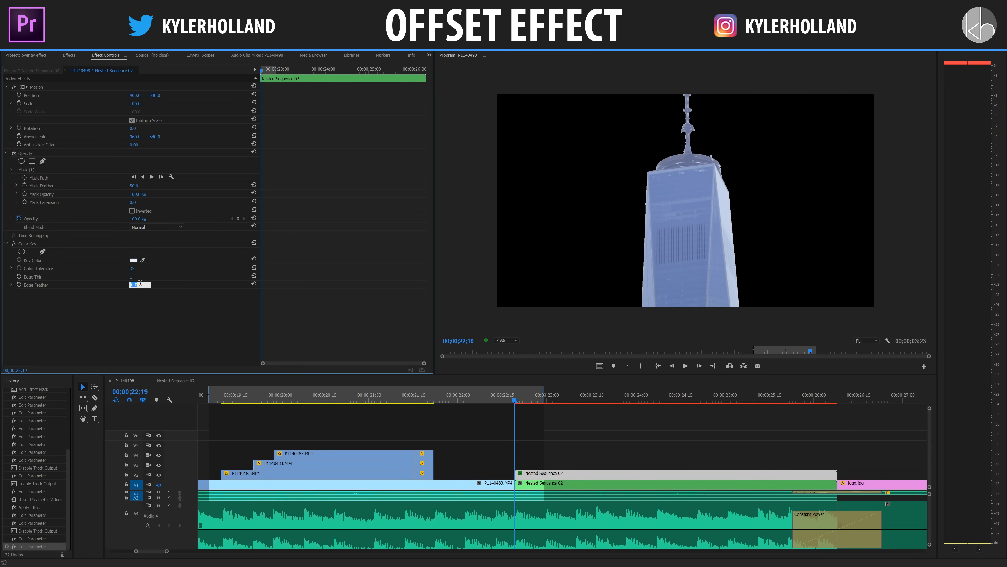
{"action": "key", "text": "Return"}
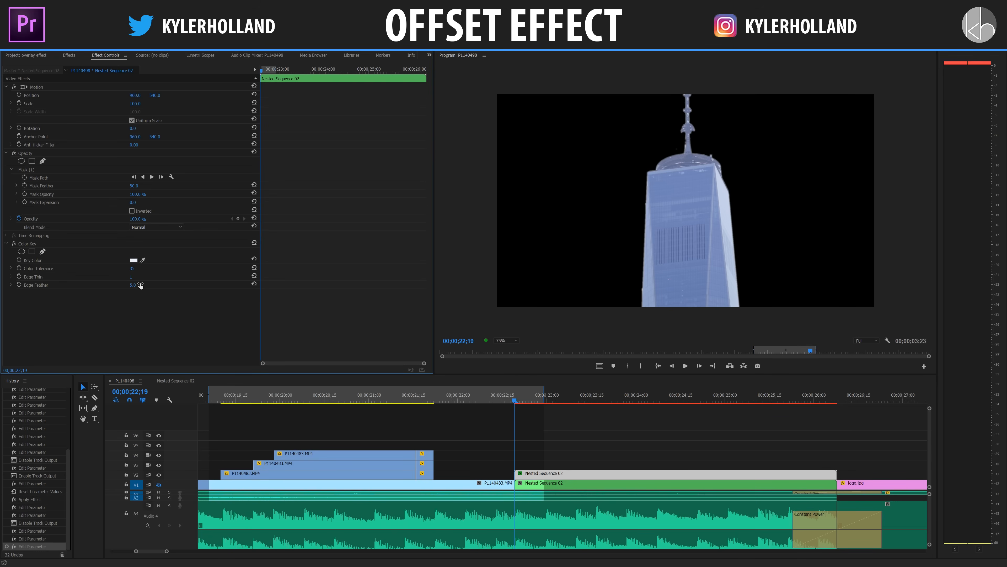
{"action": "left_click", "coordinate": [544, 399]}
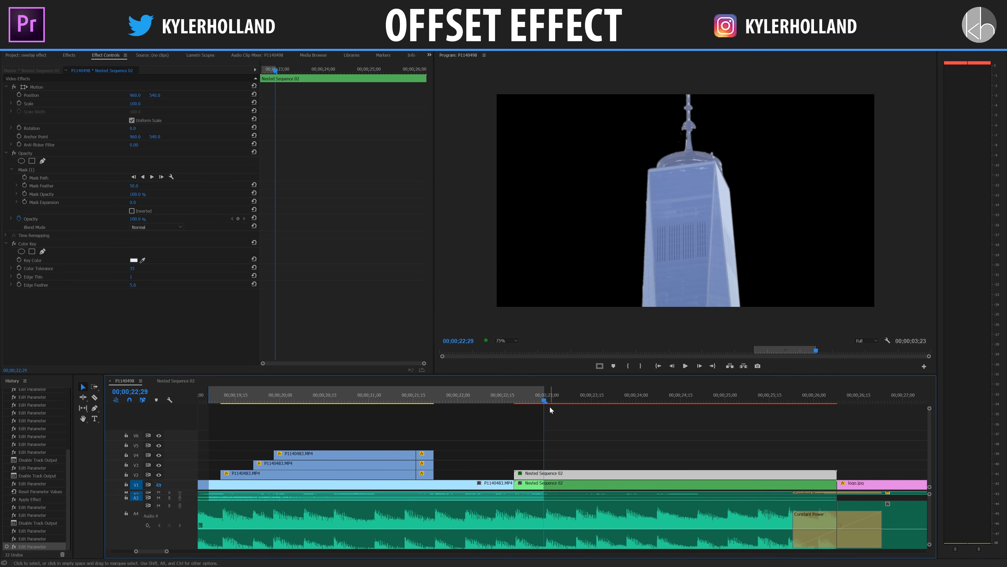
{"action": "left_click", "coordinate": [158, 485]}
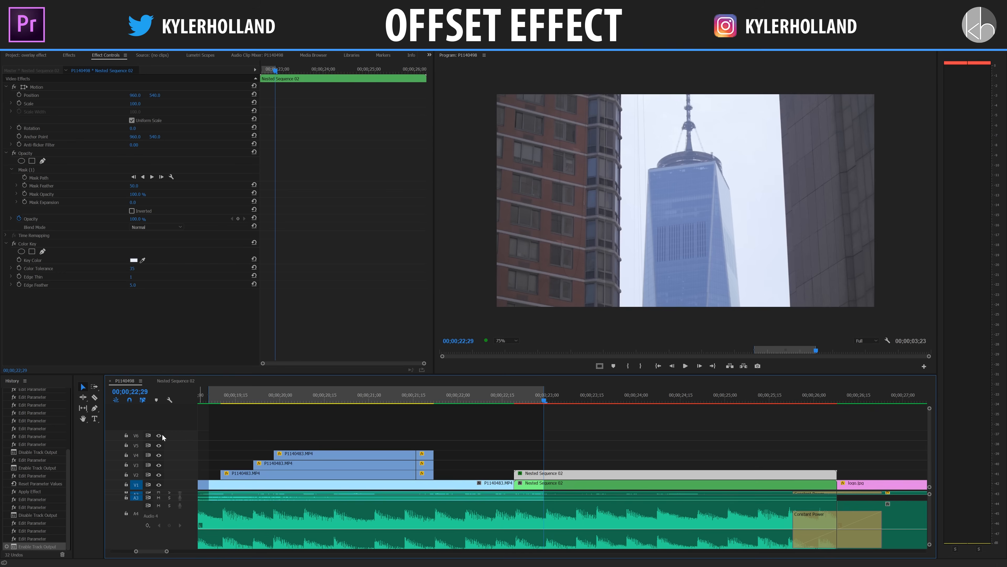
Trim the start of the V2 tower copy to about 00;00;23;00 and enlarge its scale to about 143.
{"action": "left_click_drag", "start_coordinate": [138, 103], "coordinate": [178, 103]}
{"action": "key", "text": "ctrl+z"}
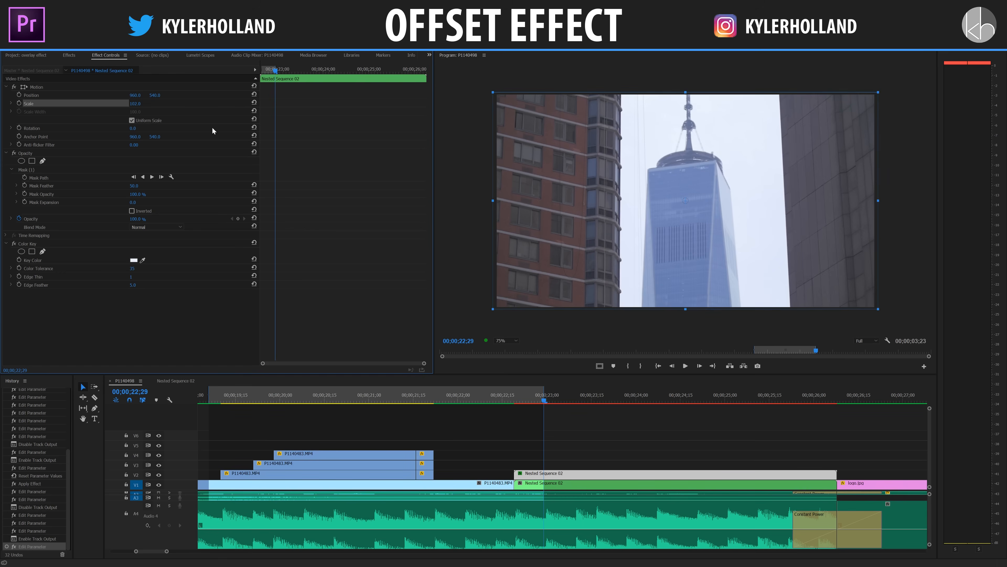
{"action": "left_click", "coordinate": [515, 396]}
{"action": "left_click_drag", "start_coordinate": [516, 397], "coordinate": [547, 401]}
{"action": "left_click_drag", "start_coordinate": [515, 474], "coordinate": [552, 476]}
{"action": "left_click_drag", "start_coordinate": [136, 104], "coordinate": [140, 104]}
{"action": "left_click", "coordinate": [534, 421]}
Remove the section of the V2 tower copy from 00;00;23;10 to about 00;00;24;12, using playback to judge the timing.
{"action": "left_click", "coordinate": [494, 396]}
{"action": "key", "text": "space"}
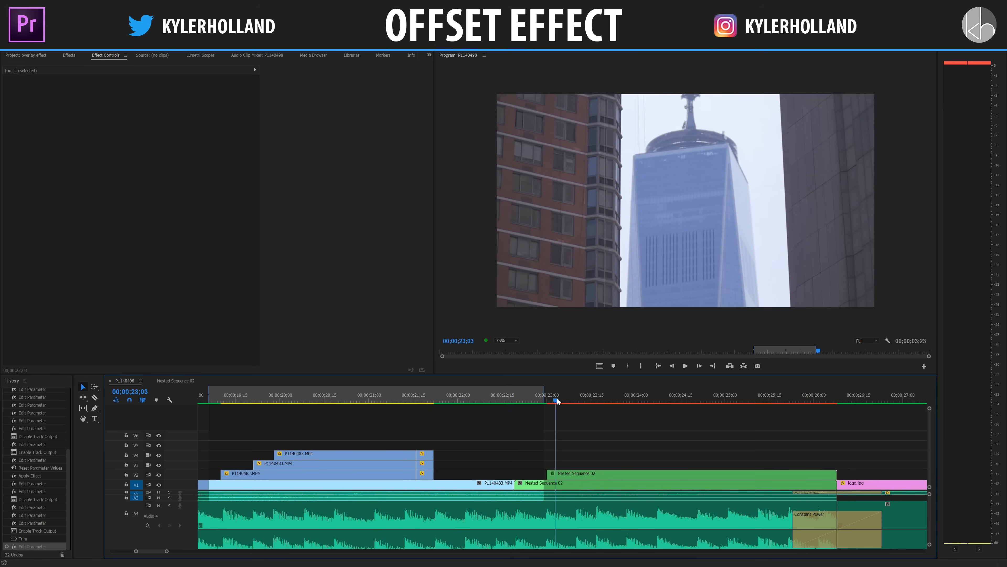
{"action": "key", "text": "space"}
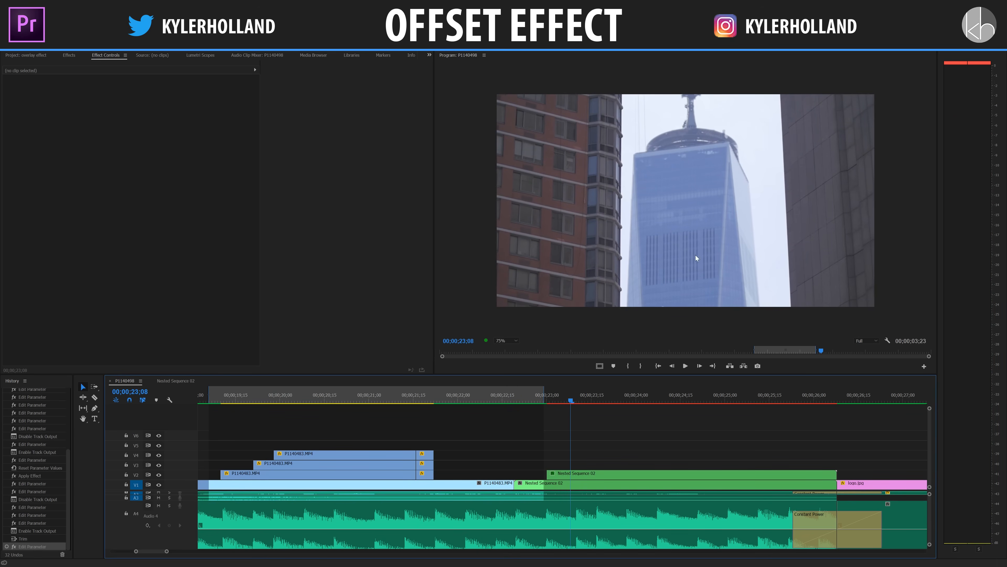
{"action": "mouse_move", "coordinate": [578, 406]}
{"action": "left_mouse_down"}
{"action": "mouse_move", "coordinate": [598, 401]}
{"action": "mouse_move", "coordinate": [579, 409]}
{"action": "left_mouse_up"}
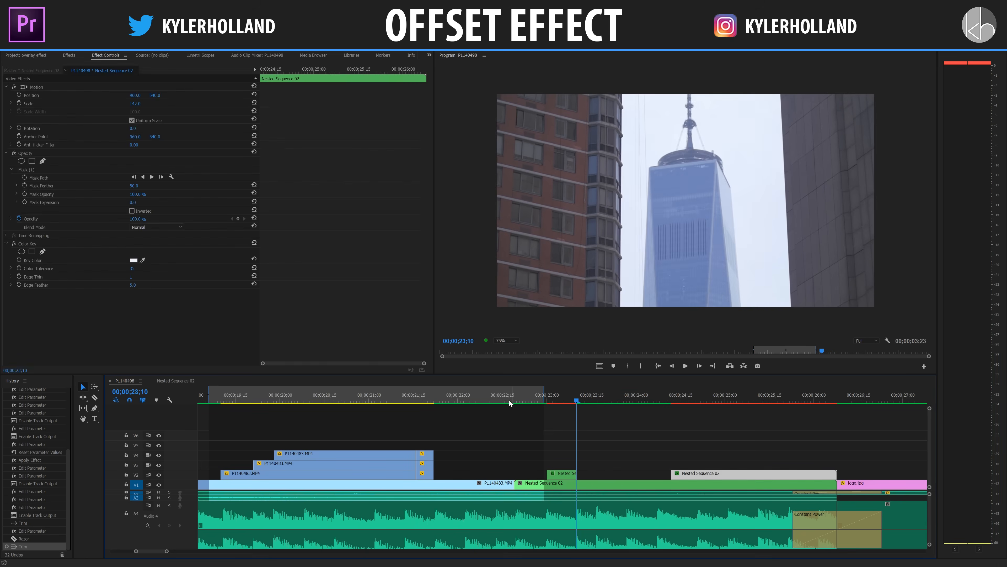
{"action": "left_click", "coordinate": [515, 401]}
{"action": "key", "text": "space"}
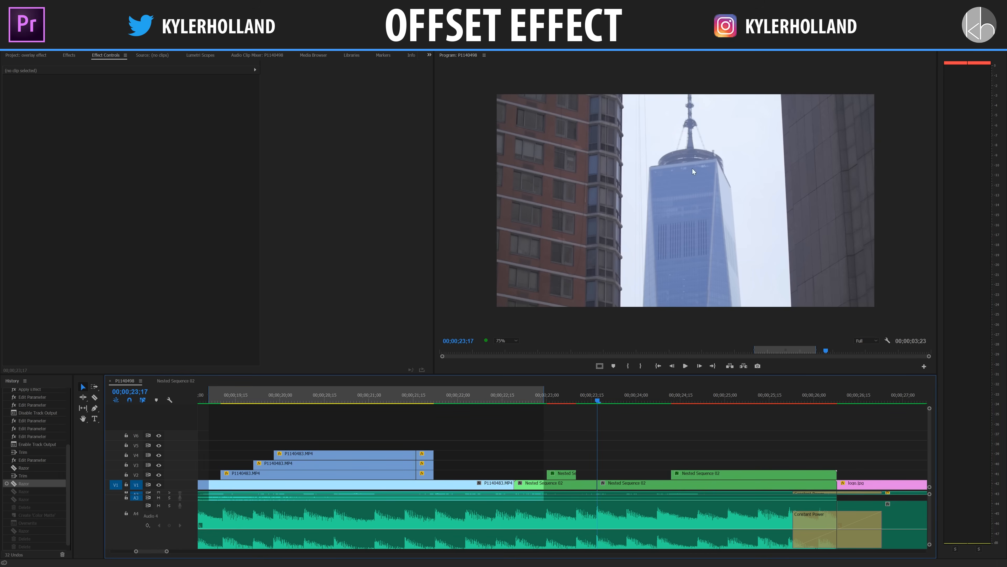
Cut the V1 Nested Sequence 02 clip at 00;00;23;27 to isolate the short segment starting at 00;00;23;17.
{"action": "left_click_drag", "start_coordinate": [600, 401], "coordinate": [627, 401]}
{"action": "key", "text": "c"}
{"action": "left_click", "coordinate": [631, 484]}
{"action": "key", "text": "ctrl+z"}
{"action": "left_click", "coordinate": [628, 485]}
{"action": "key", "text": "v"}
{"action": "left_click_drag", "start_coordinate": [594, 401], "coordinate": [627, 402]}
{"action": "left_click", "coordinate": [624, 488]}
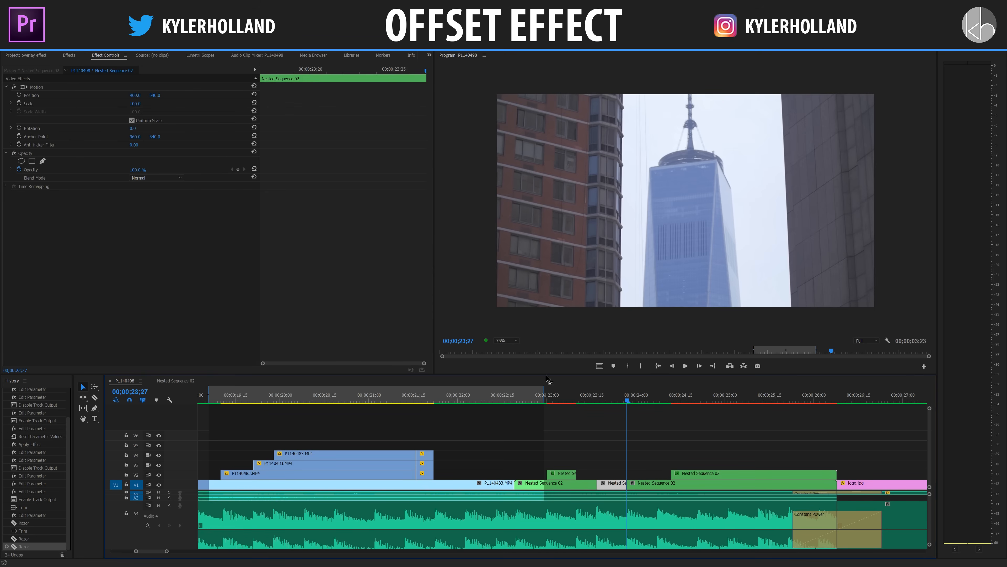
Create a color matte named sky, with its color sampled from the bright sky in the program view.
{"action": "left_click", "coordinate": [26, 55]}
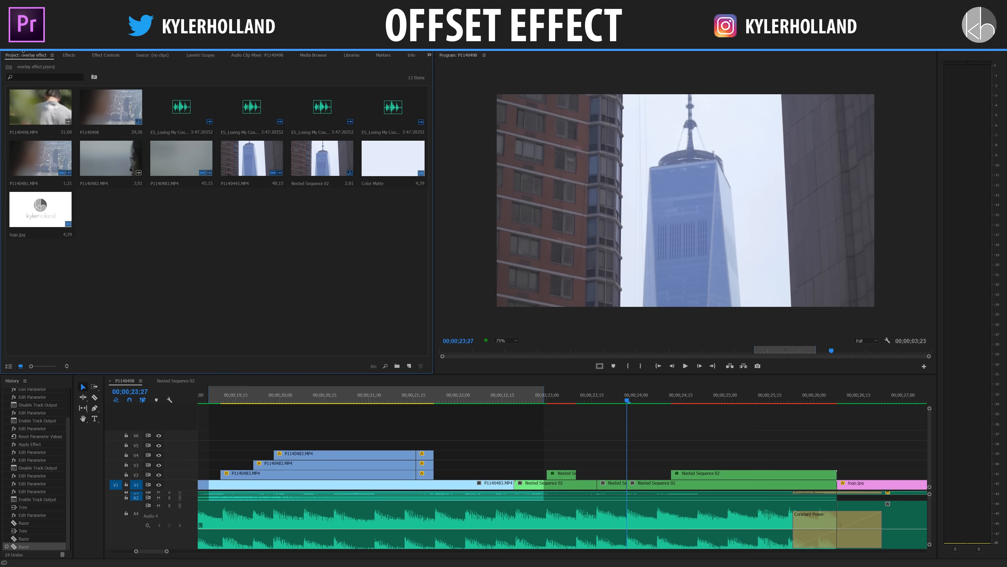
{"action": "left_click", "coordinate": [409, 366]}
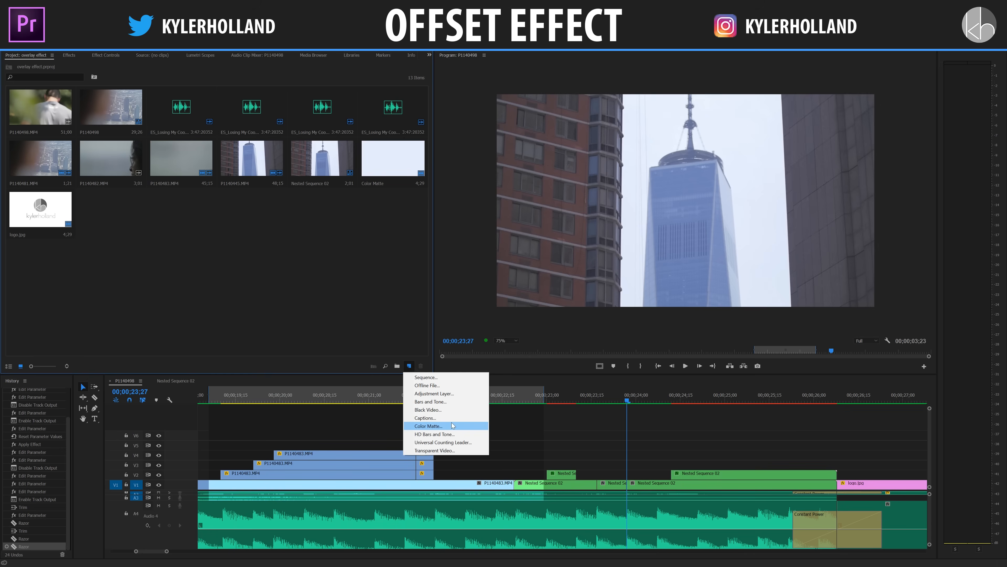
{"action": "left_click", "coordinate": [428, 426]}
{"action": "left_click", "coordinate": [516, 323]}
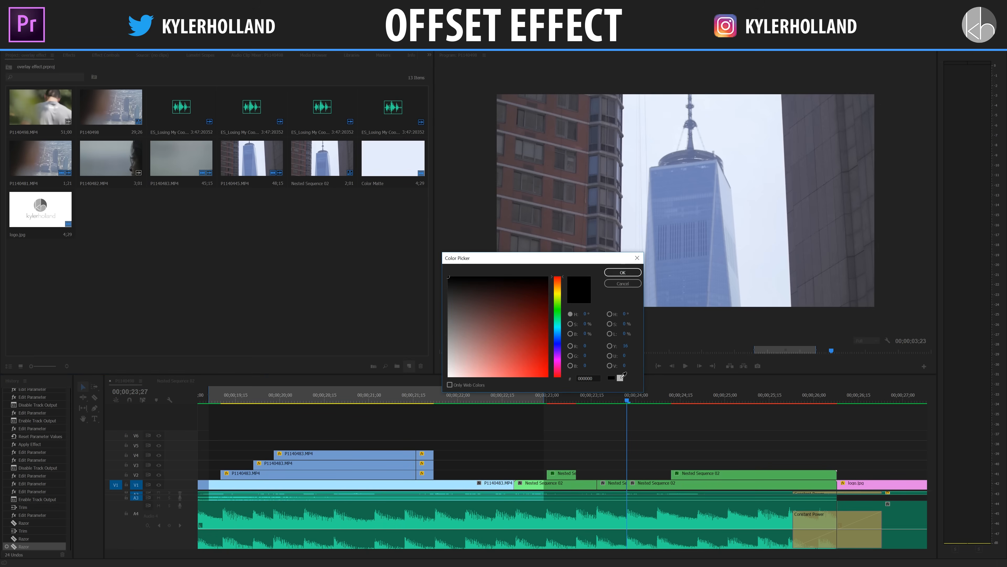
{"action": "left_click", "coordinate": [621, 375]}
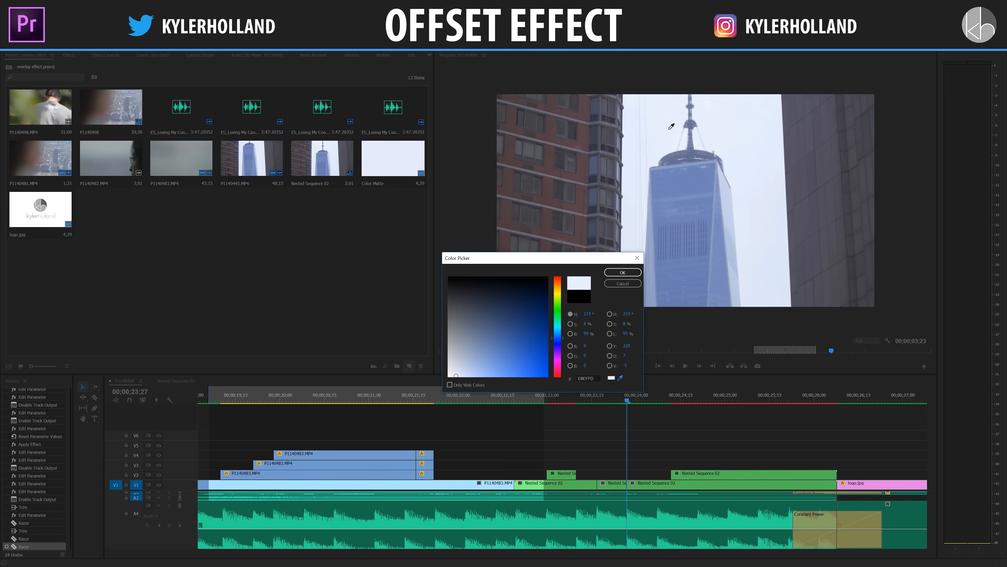
{"action": "left_click", "coordinate": [632, 274]}
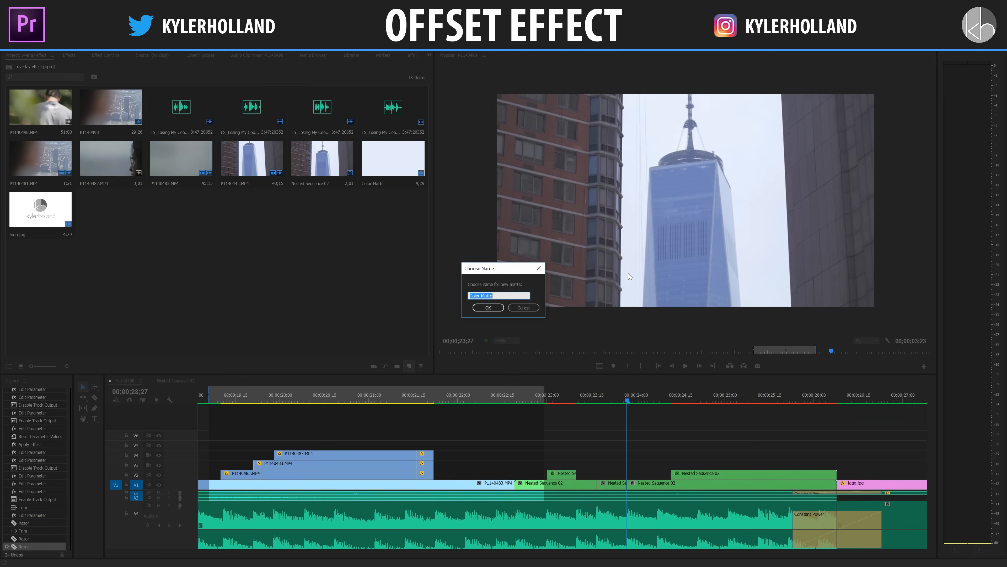
{"action": "type", "text": "sky"}
{"action": "left_click", "coordinate": [488, 307]}
Add the sky matte to the timeline, cut it off at 00;00;23;27 and place it on V2 above the isolated V1 segment.
{"action": "left_click_drag", "start_coordinate": [111, 210], "coordinate": [611, 454]}
{"action": "key", "text": "c"}
{"action": "left_click", "coordinate": [627, 456]}
{"action": "key", "text": "v"}
{"action": "left_click", "coordinate": [634, 457]}
{"action": "key", "text": "Delete"}
{"action": "left_click_drag", "start_coordinate": [614, 456], "coordinate": [614, 475]}
Add a rectangular opacity mask to the sky matte and reshape it to cover the whole tower between the buildings.
{"action": "left_click", "coordinate": [606, 397]}
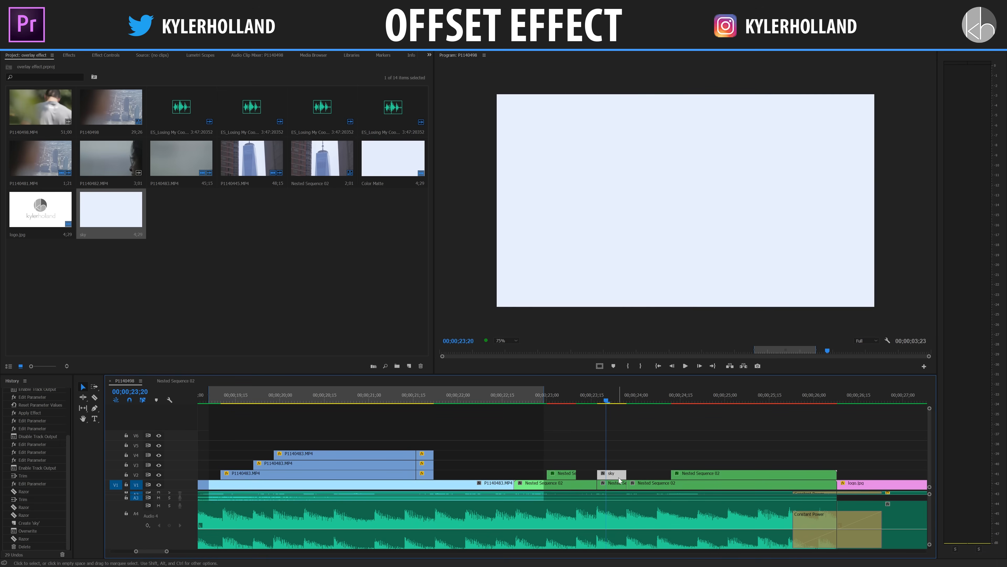
{"action": "left_click", "coordinate": [106, 55]}
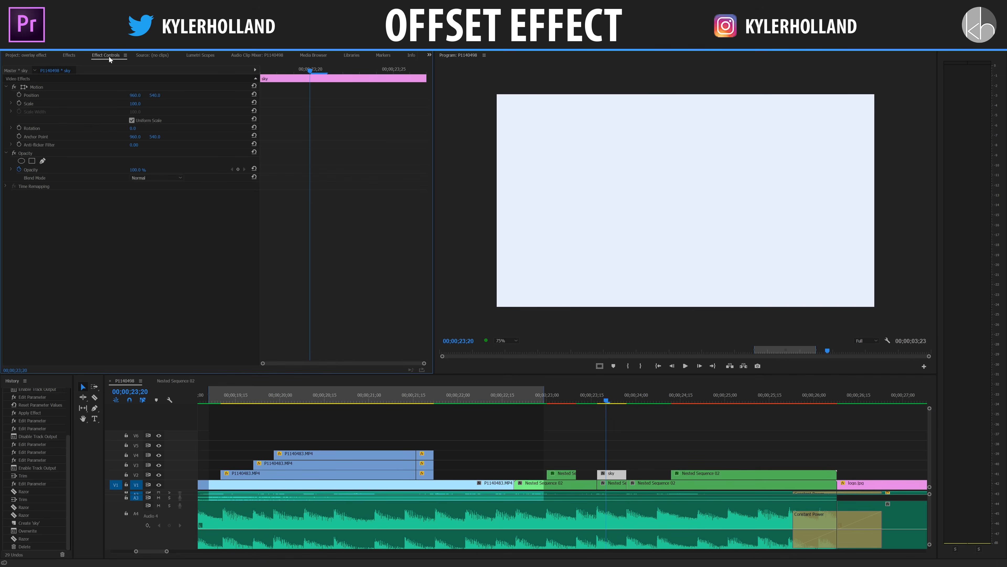
{"action": "left_click", "coordinate": [32, 161]}
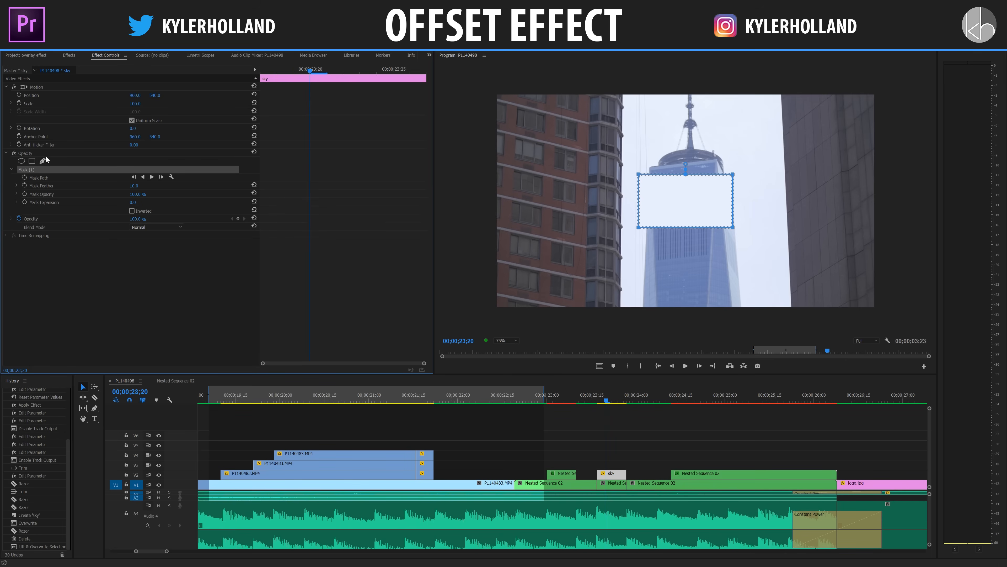
{"action": "left_click_drag", "start_coordinate": [668, 206], "coordinate": [674, 110]}
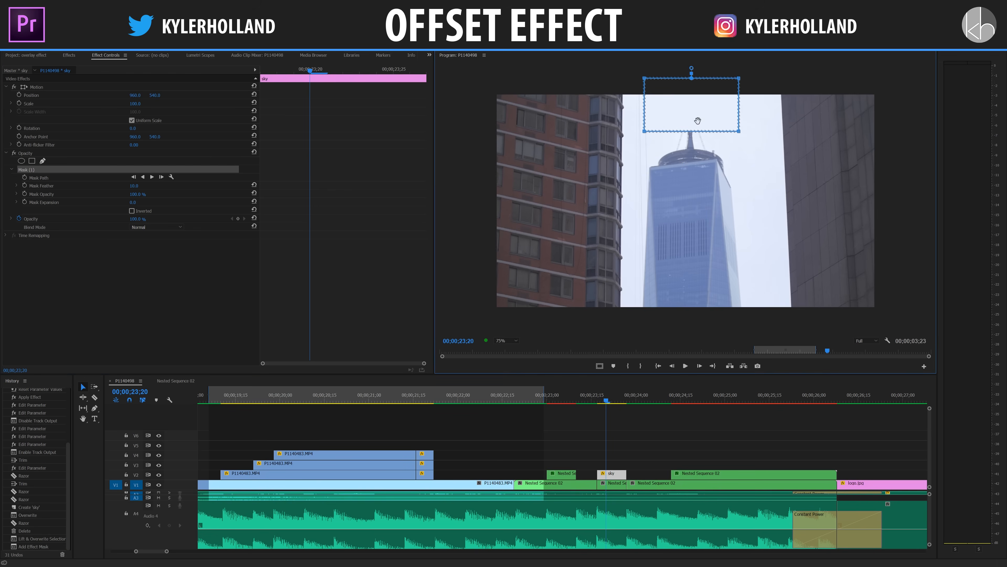
{"action": "left_click_drag", "start_coordinate": [740, 134], "coordinate": [764, 322]}
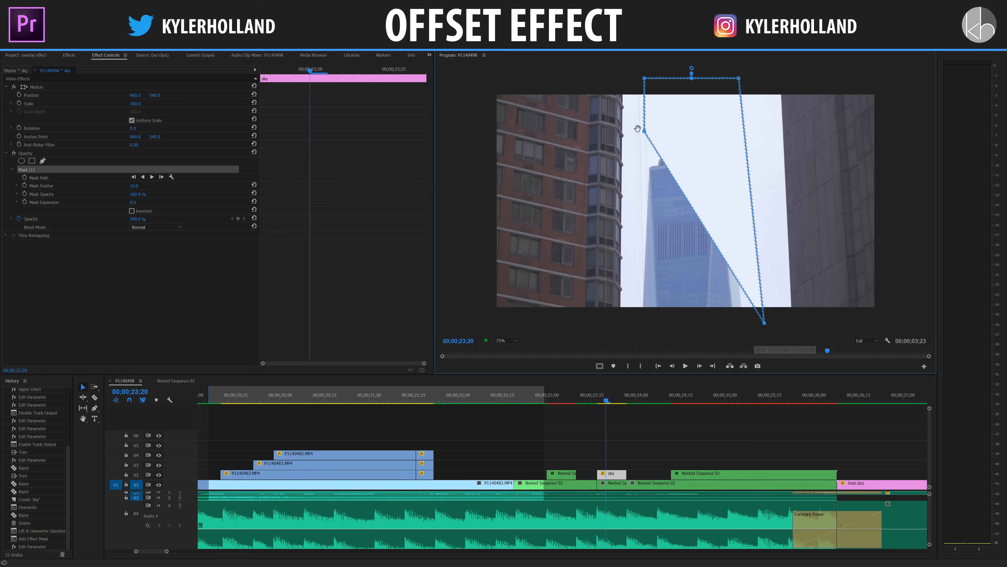
{"action": "left_click_drag", "start_coordinate": [645, 133], "coordinate": [631, 331]}
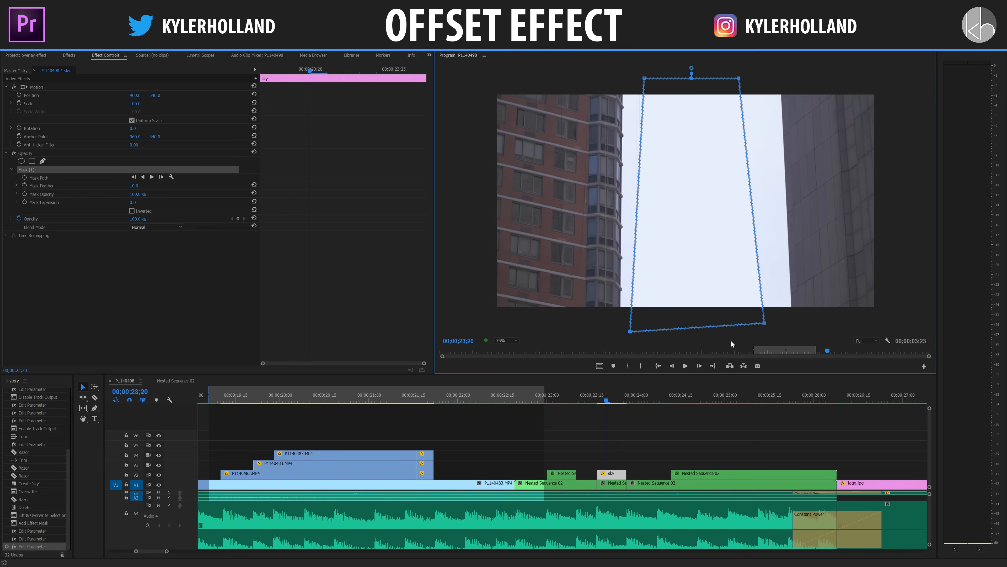
{"action": "left_click", "coordinate": [761, 381]}
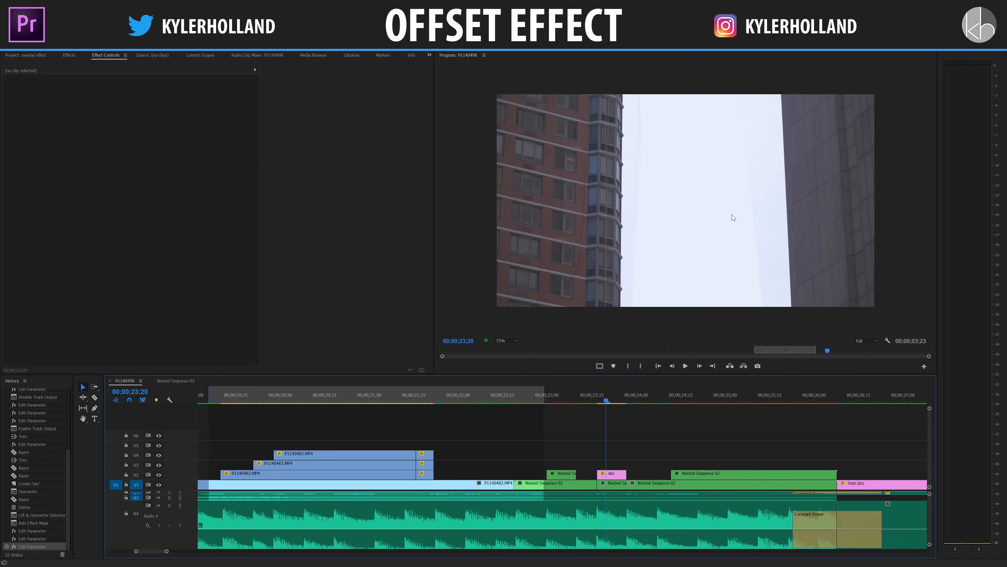
Set the sky matte's mask feather to 100.
{"action": "left_click", "coordinate": [677, 262]}
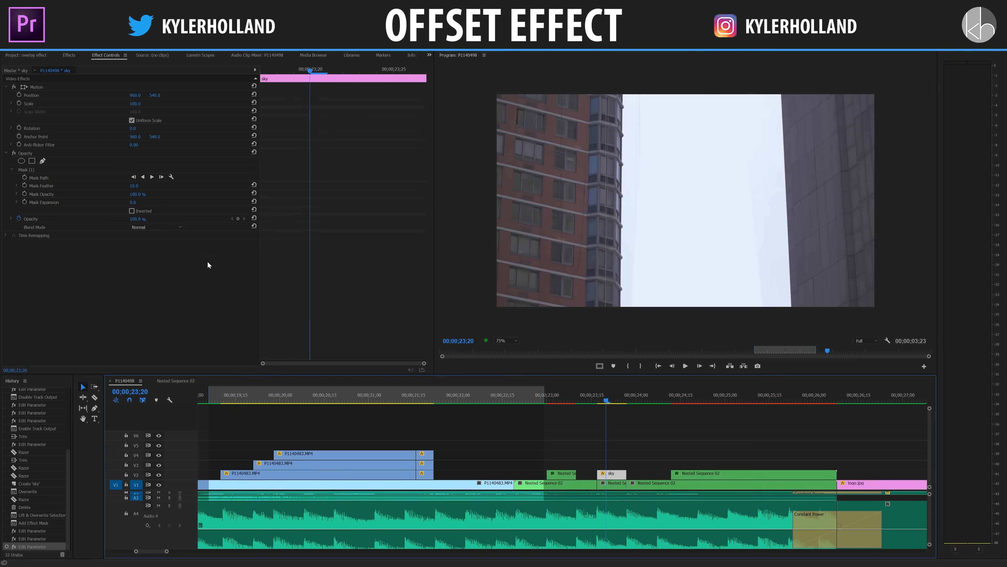
{"action": "left_click", "coordinate": [135, 185]}
{"action": "type", "text": "100"}
{"action": "key", "text": "Return"}
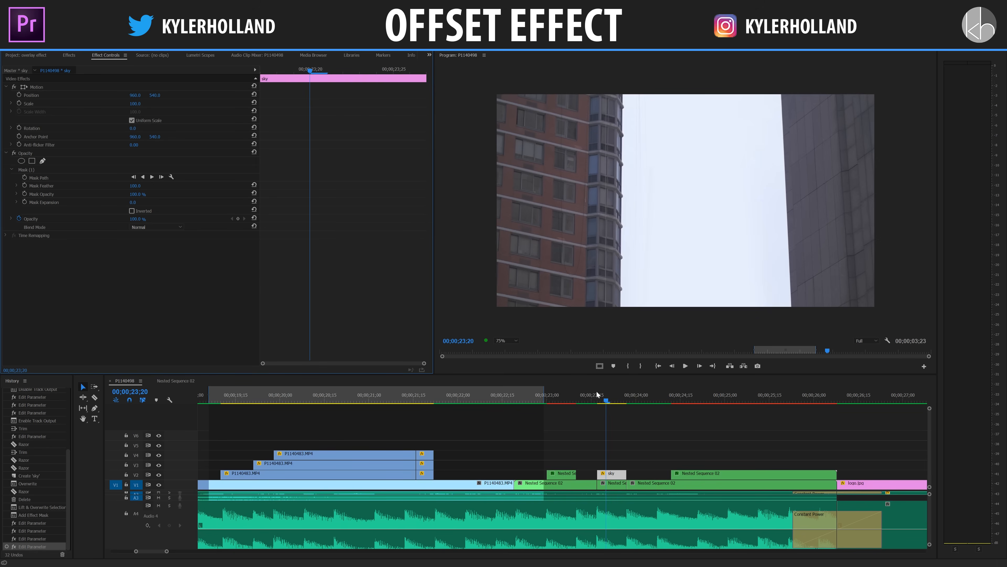
Widen the sky matte's mask by moving its four corner points slightly outward toward the neighboring buildings.
{"action": "left_click", "coordinate": [613, 478]}
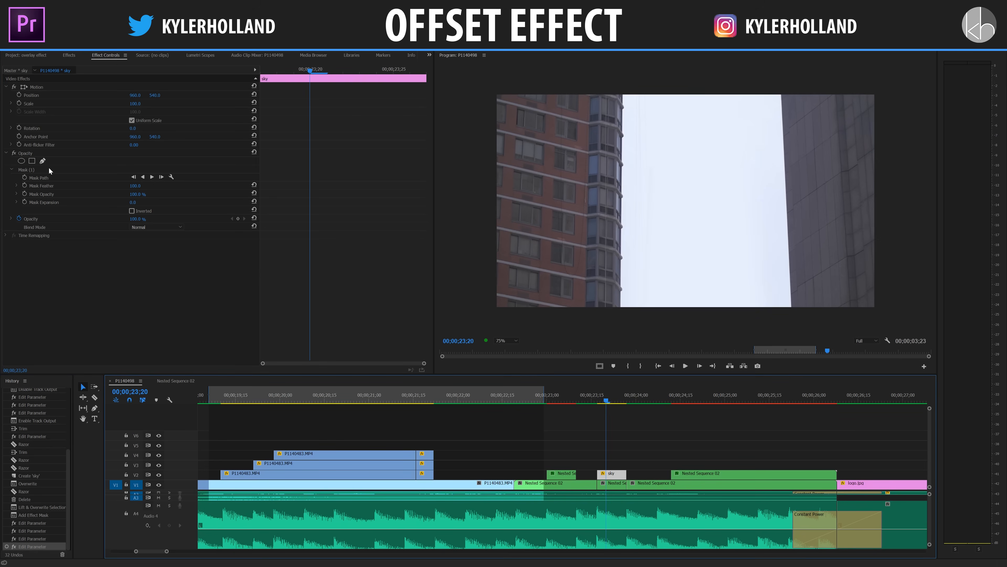
{"action": "left_click", "coordinate": [40, 169]}
{"action": "left_click", "coordinate": [643, 76]}
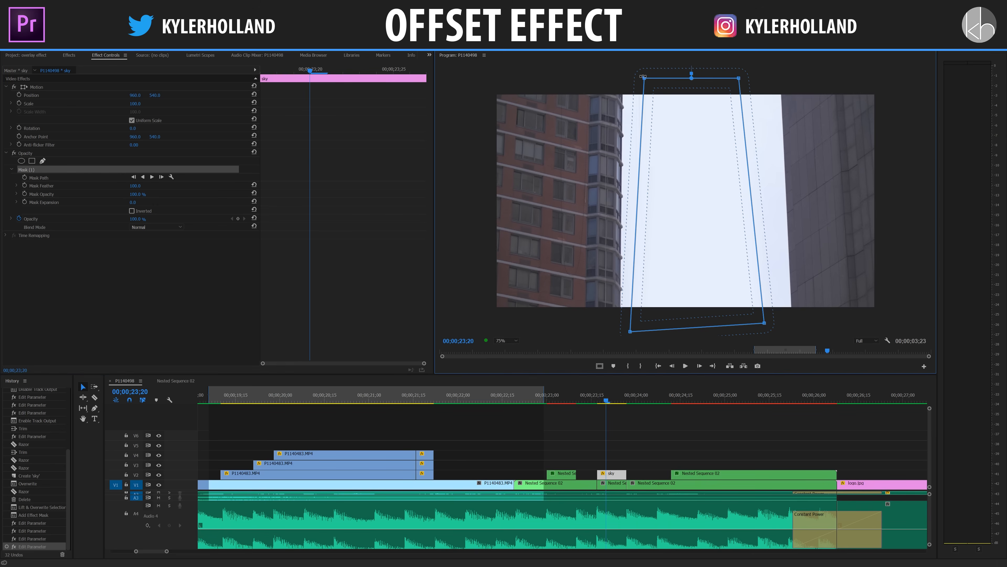
{"action": "left_click_drag", "start_coordinate": [644, 78], "coordinate": [639, 77]}
{"action": "left_click_drag", "start_coordinate": [630, 332], "coordinate": [629, 332]}
{"action": "left_click_drag", "start_coordinate": [765, 323], "coordinate": [772, 325]}
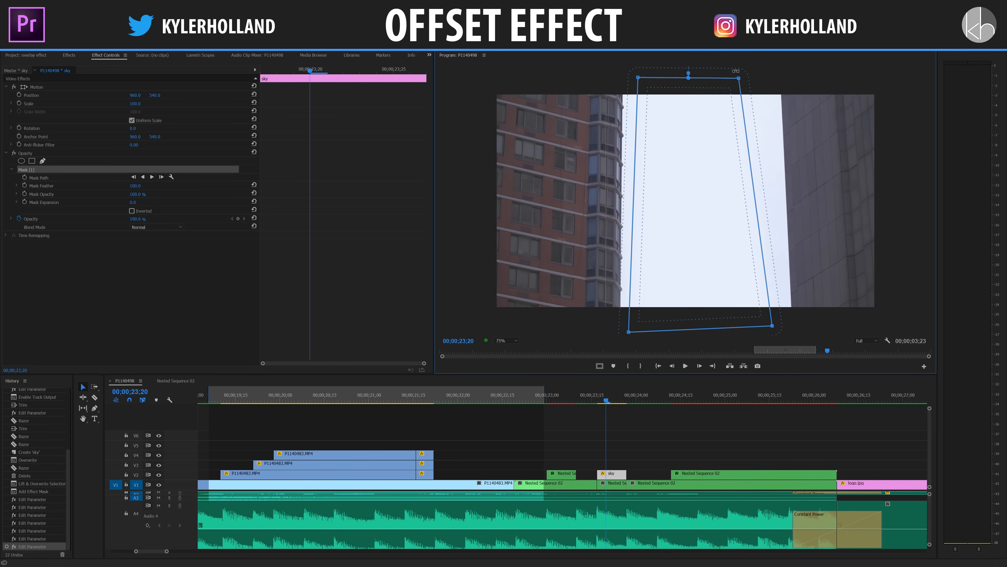
{"action": "left_click_drag", "start_coordinate": [739, 79], "coordinate": [748, 79]}
{"action": "left_click", "coordinate": [646, 414]}
Extend the start of the second V2 tower copy back to 00;00;24;07 and cut the V1 clip there, judging the timing by playback.
{"action": "left_click", "coordinate": [530, 399]}
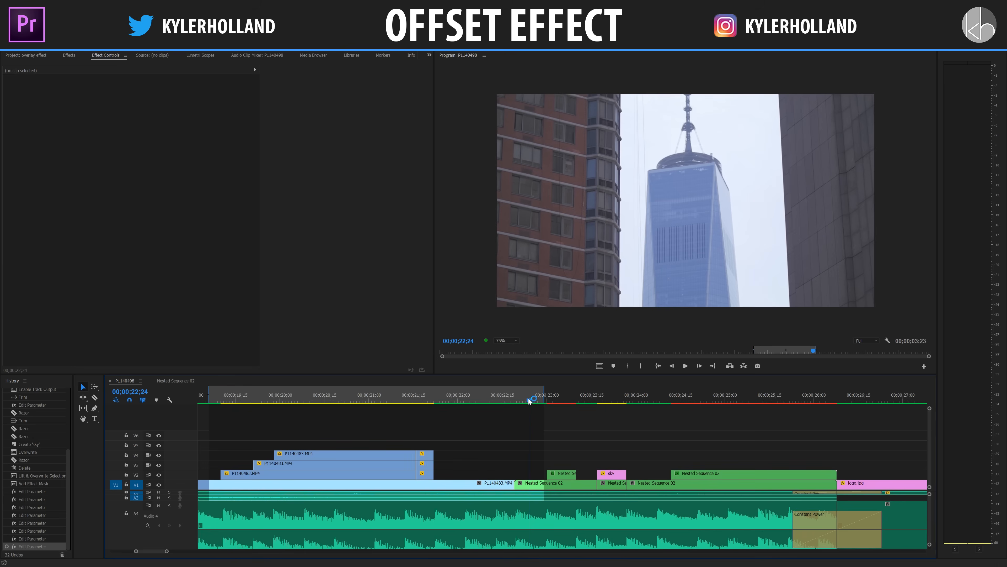
{"action": "key", "text": "space"}
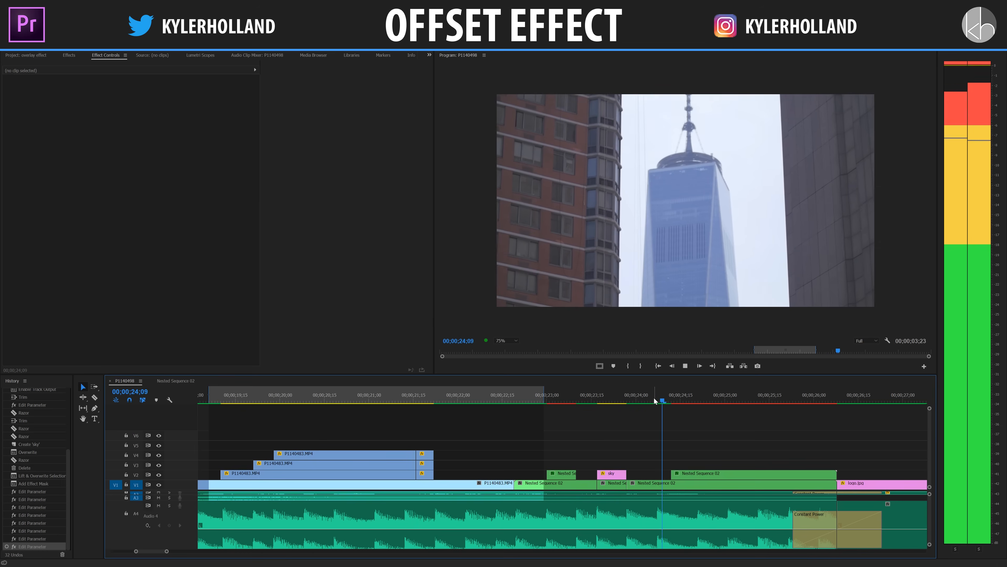
{"action": "key", "text": "space"}
{"action": "left_click", "coordinate": [592, 398]}
{"action": "key", "text": "space"}
{"action": "key", "text": "space"}
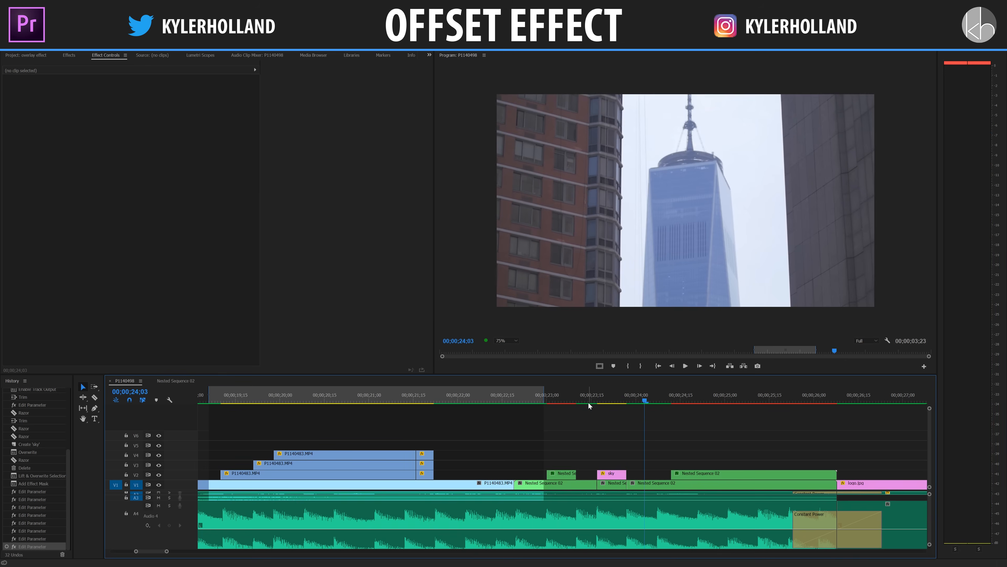
{"action": "left_click_drag", "start_coordinate": [648, 396], "coordinate": [656, 398]}
{"action": "left_click_drag", "start_coordinate": [672, 474], "coordinate": [657, 475]}
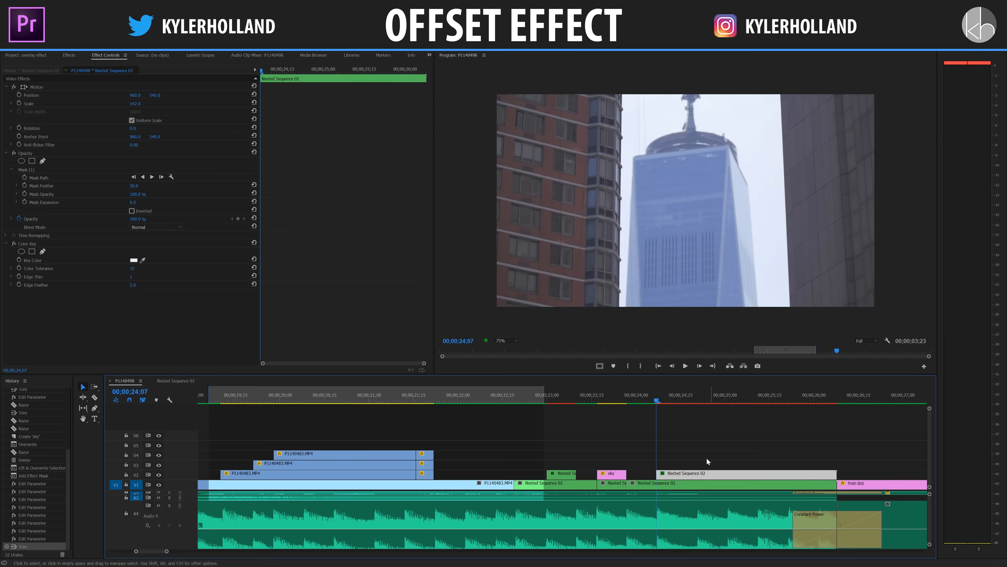
{"action": "key", "text": "ctrl+k"}
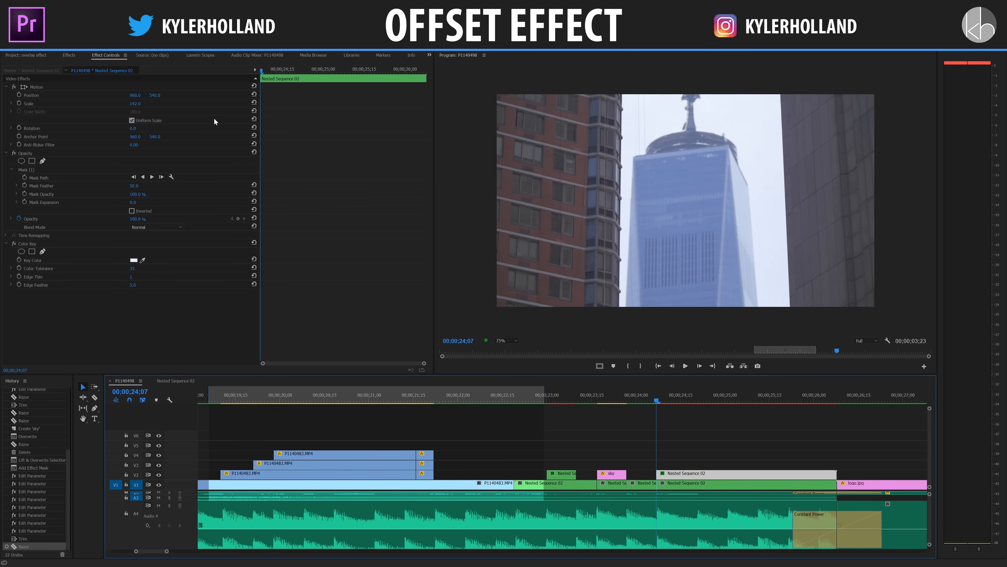
Reset the position and scale of the tower copy starting at 00;00;24;07 and move the clip up to V3.
{"action": "left_click", "coordinate": [254, 94]}
{"action": "left_click", "coordinate": [254, 102]}
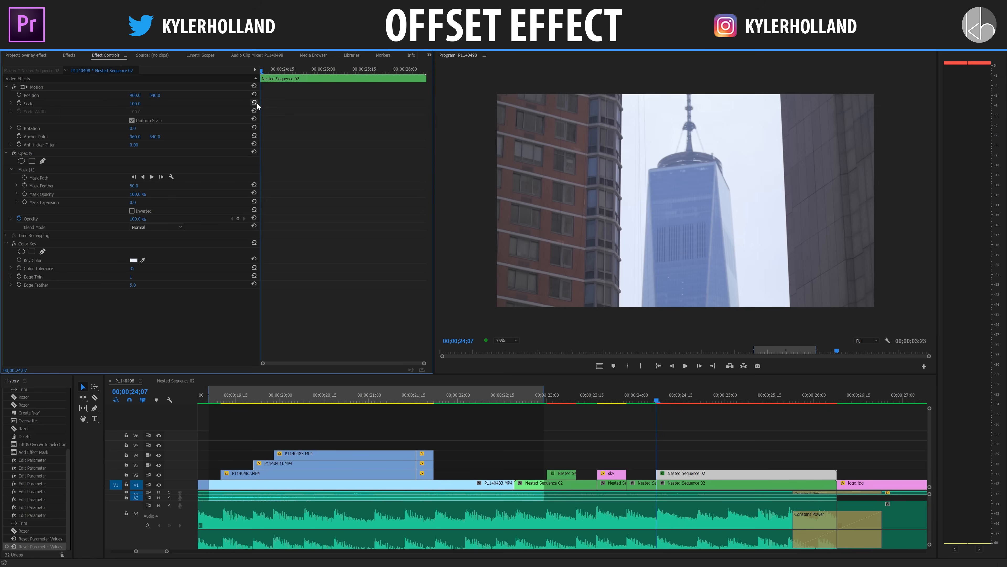
{"action": "left_click", "coordinate": [685, 395]}
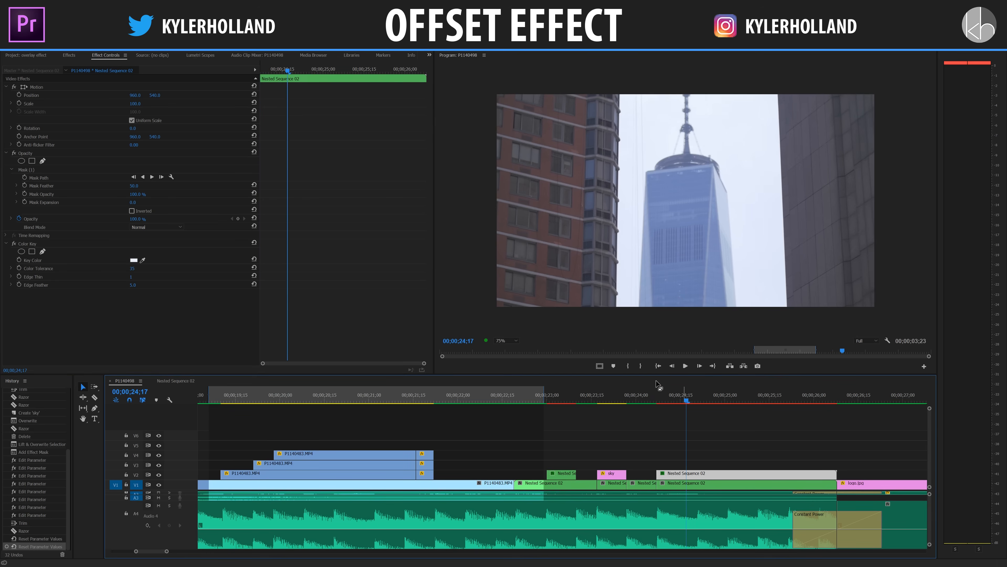
{"action": "left_click_drag", "start_coordinate": [138, 105], "coordinate": [149, 103]}
{"action": "key", "text": "ctrl+z"}
{"action": "left_click_drag", "start_coordinate": [704, 473], "coordinate": [703, 468]}
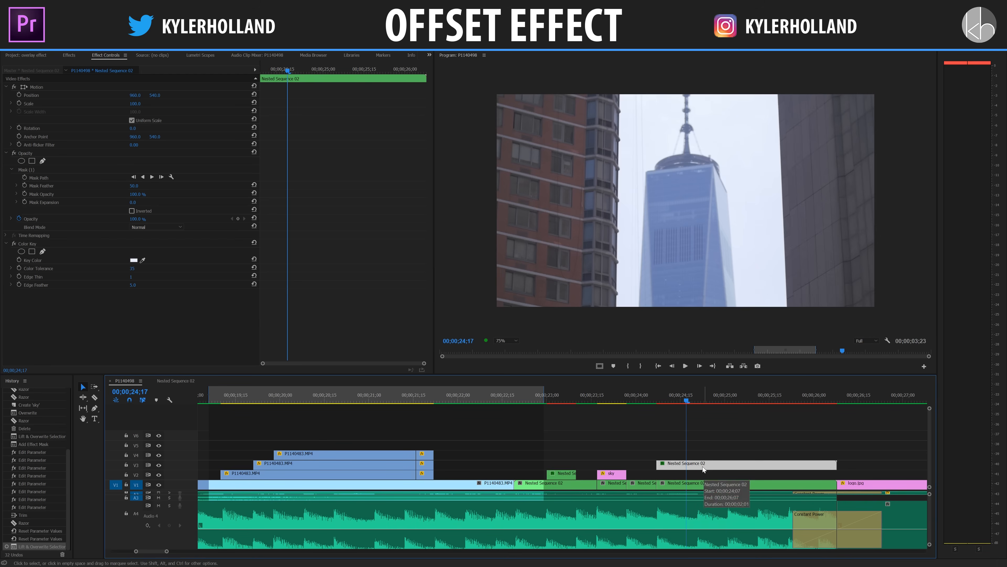
Copy the masked sky matte onto V2 beneath the V3 tower copy and extend it to that clip's full length.
{"action": "left_click", "coordinate": [622, 473]}
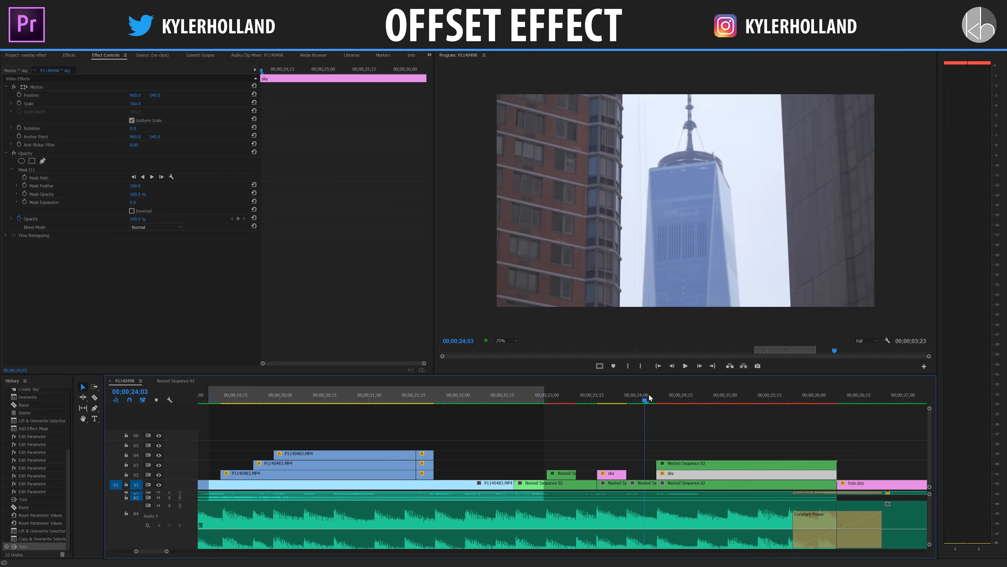
{"action": "left_click_drag", "start_coordinate": [649, 398], "coordinate": [659, 399]}
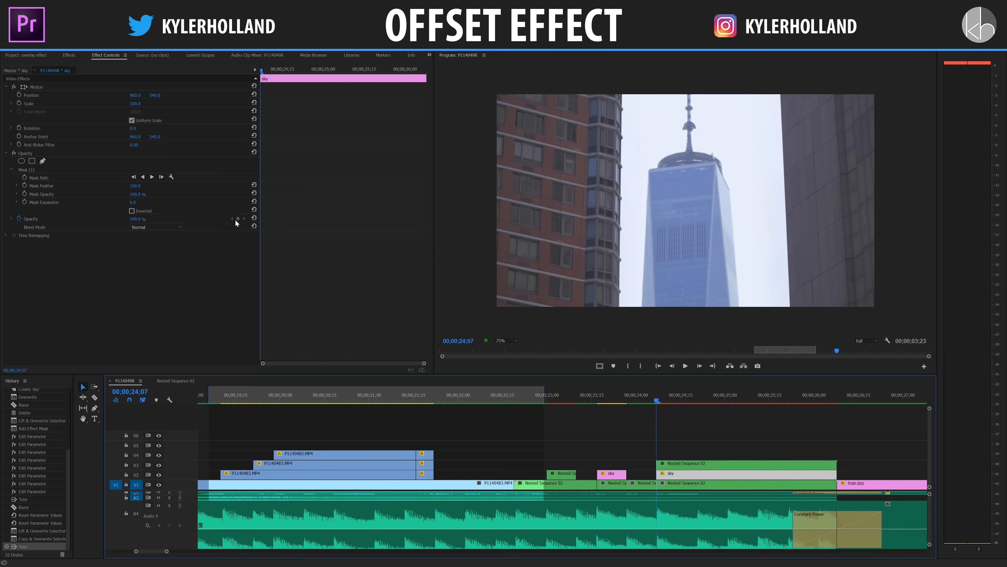
{"action": "left_click_drag", "start_coordinate": [133, 202], "coordinate": [177, 207]}
{"action": "key", "text": "ctrl+z"}
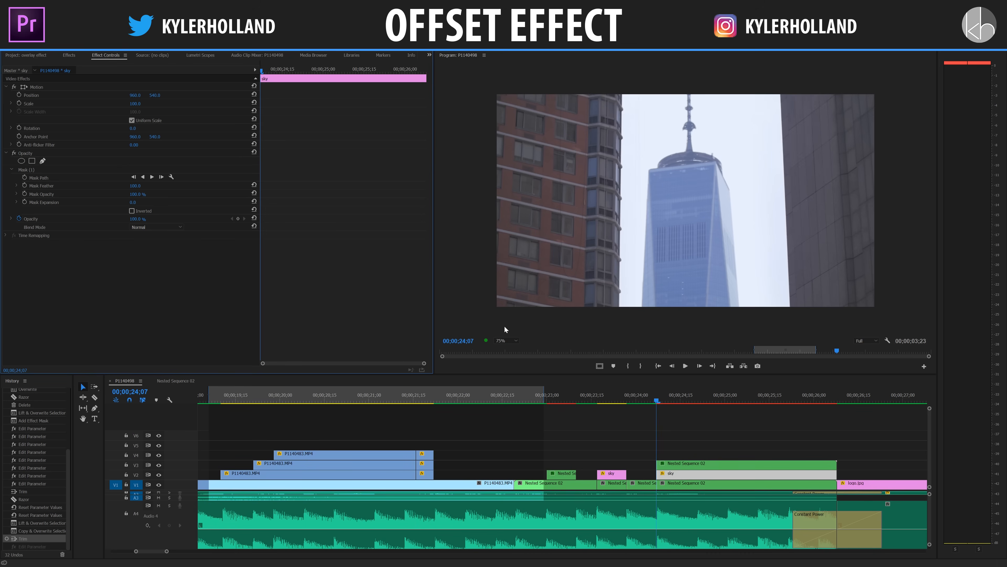
Keyframe the new sky matte's opacity from 0% at 00;00;24;07 to 100% at 00;00;24;15.
{"action": "left_click_drag", "start_coordinate": [656, 401], "coordinate": [659, 401]}
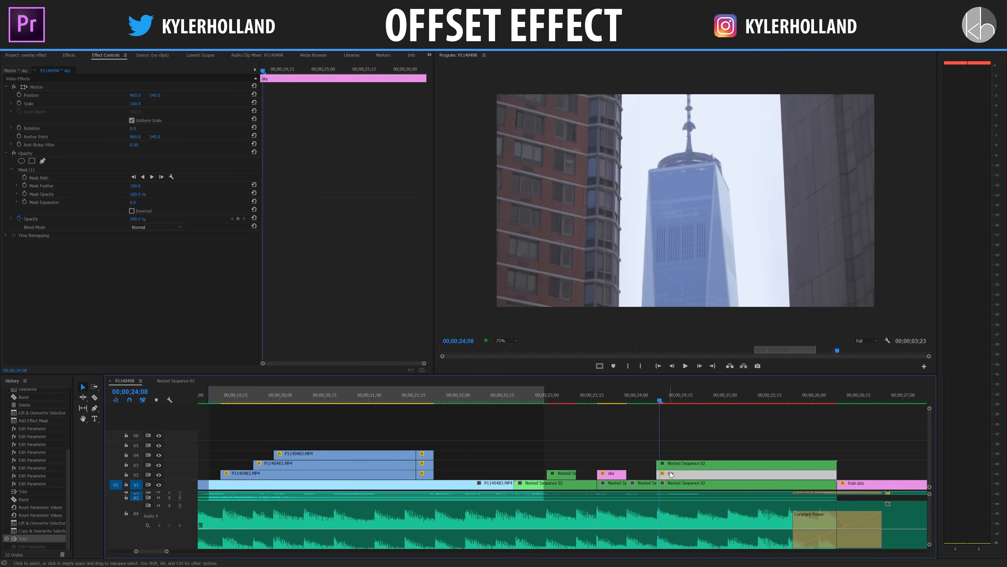
{"action": "left_click", "coordinate": [367, 242]}
{"action": "key", "text": "Left"}
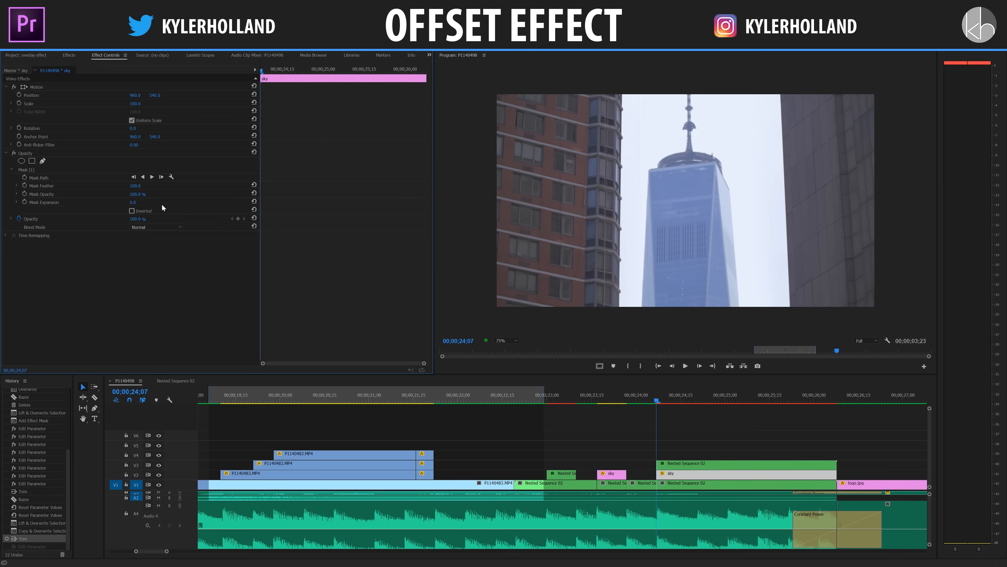
{"action": "key", "text": "ctrl+shift+z"}
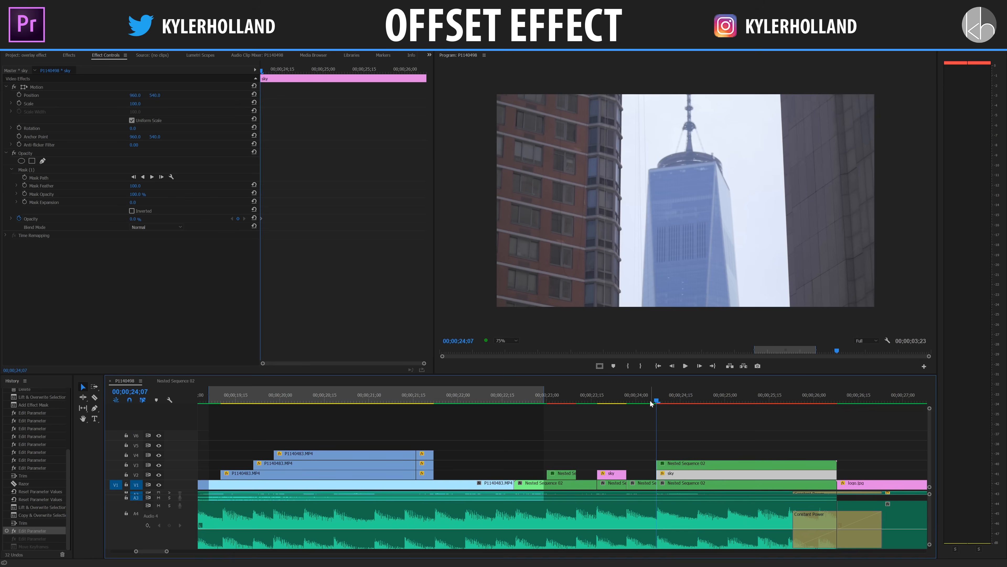
{"action": "left_click_drag", "start_coordinate": [657, 401], "coordinate": [681, 401]}
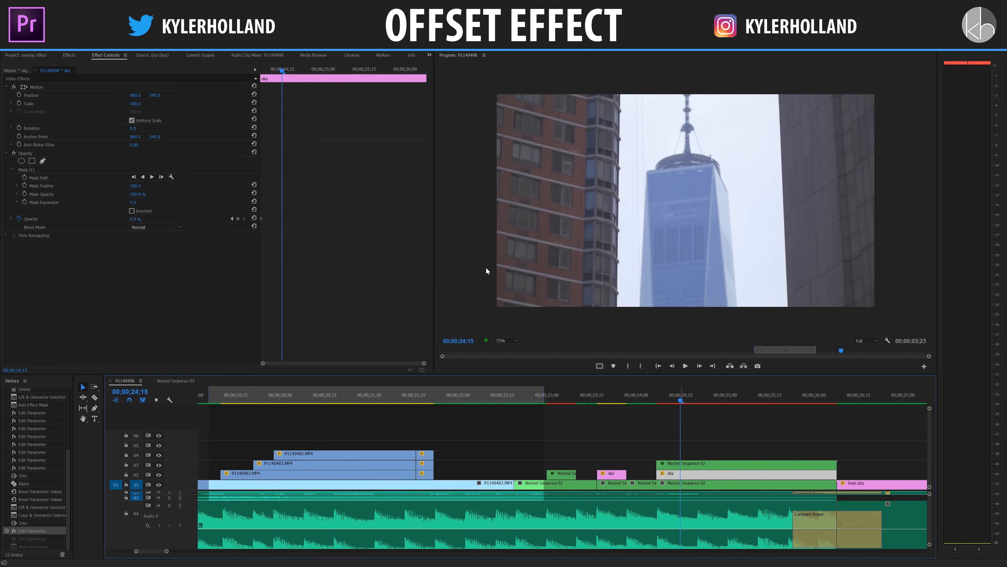
{"action": "key", "text": "ctrl+shift+z"}
Enable keyframing for the long sky matte's mask expansion and mask feather at its first frame, 00;00;24;07.
{"action": "left_click_drag", "start_coordinate": [282, 70], "coordinate": [254, 71]}
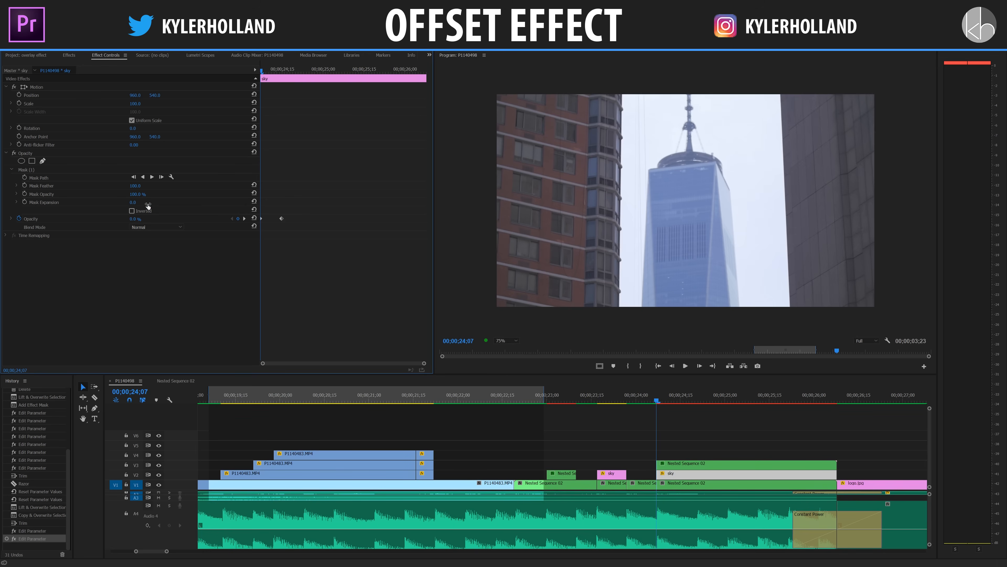
{"action": "left_click", "coordinate": [24, 202]}
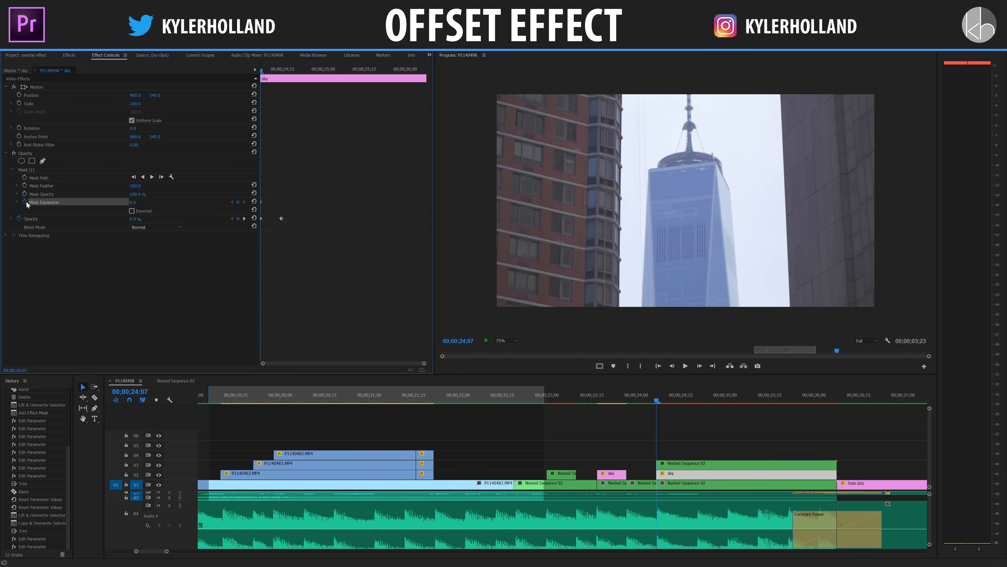
{"action": "left_click", "coordinate": [25, 185]}
Keyframe the sky matte at 00;00;26;05 with mask feather 200 and a mask expansion large enough to hide the neighboring buildings.
{"action": "left_click_drag", "start_coordinate": [262, 69], "coordinate": [437, 76]}
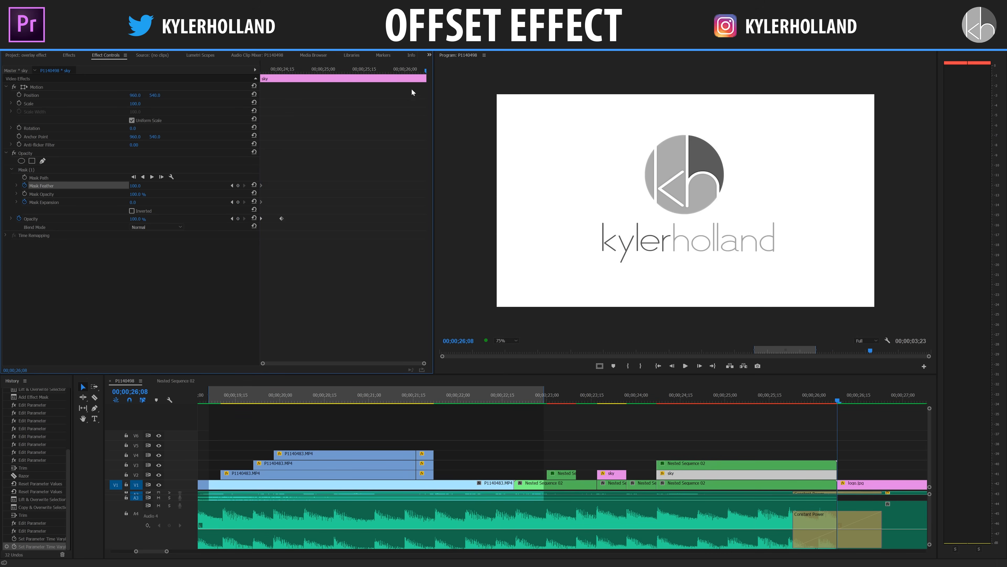
{"action": "left_click", "coordinate": [414, 79]}
{"action": "key", "text": "Left"}
{"action": "key", "text": "Left"}
{"action": "key", "text": "Left"}
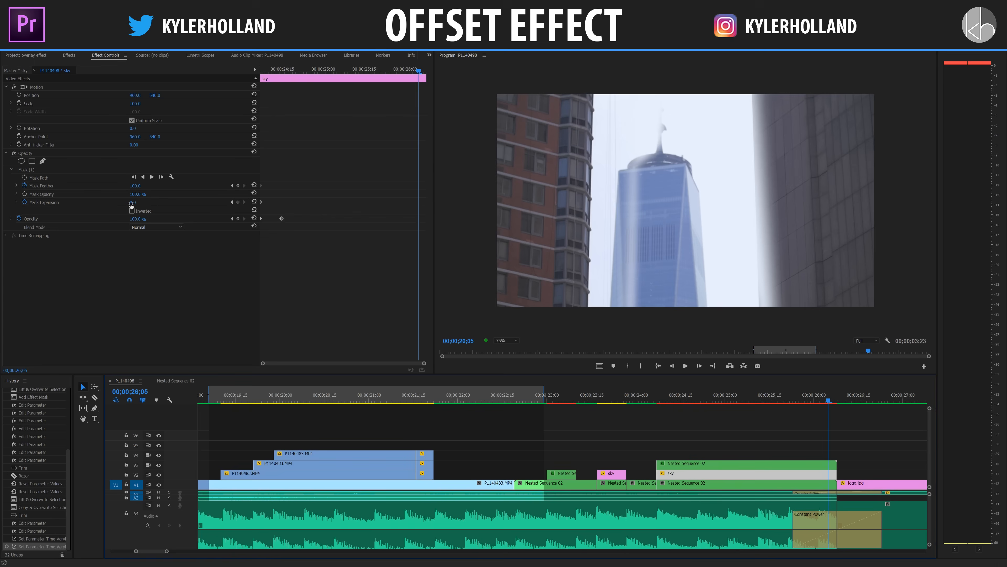
{"action": "left_click_drag", "start_coordinate": [131, 204], "coordinate": [444, 204]}
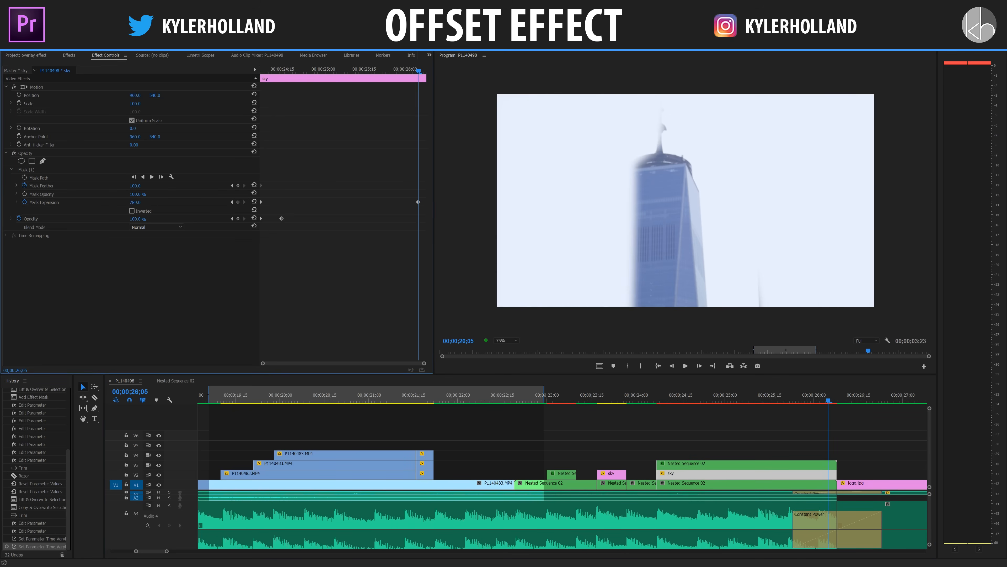
{"action": "left_click_drag", "start_coordinate": [135, 202], "coordinate": [142, 194]}
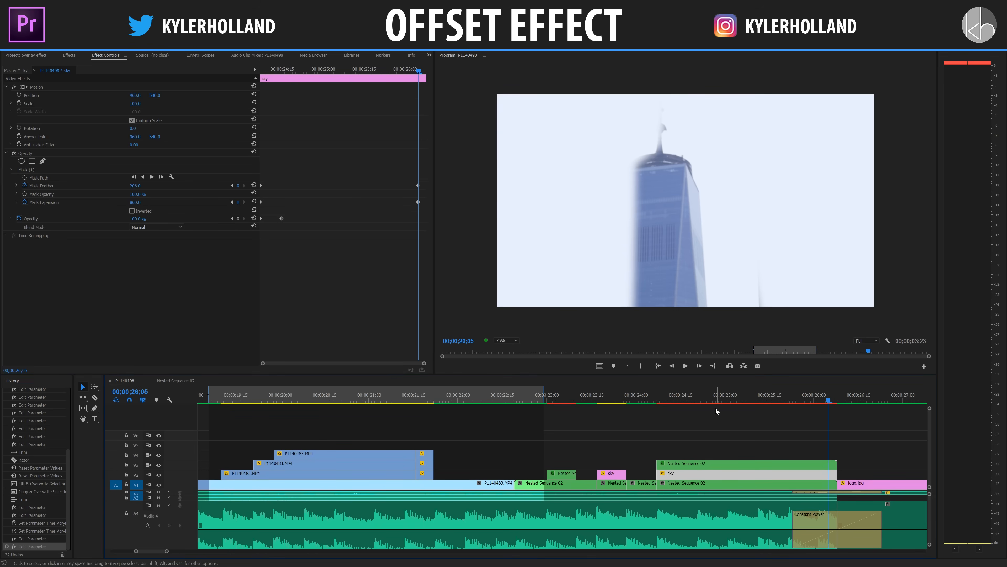
Animate the V3 tower copy's mask path with keyframes across the clip, shifting the mask sideways to follow the tower.
{"action": "left_click", "coordinate": [764, 402]}
{"action": "left_click_drag", "start_coordinate": [764, 401], "coordinate": [808, 401]}
{"action": "left_click", "coordinate": [800, 470]}
{"action": "left_click", "coordinate": [770, 467]}
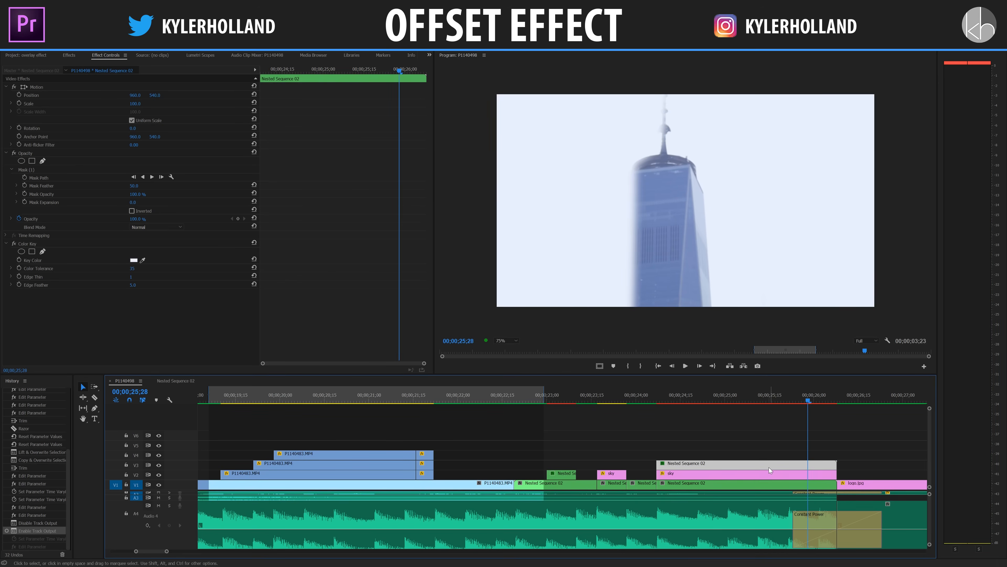
{"action": "left_click", "coordinate": [41, 170]}
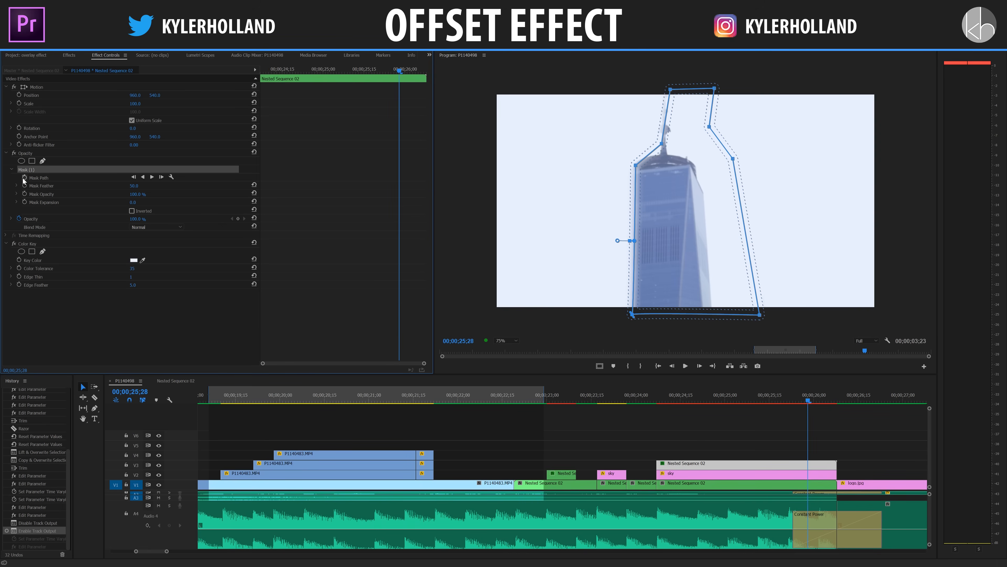
{"action": "left_click", "coordinate": [24, 178]}
{"action": "left_click_drag", "start_coordinate": [397, 75], "coordinate": [385, 75]}
{"action": "left_click", "coordinate": [36, 170]}
{"action": "mouse_move", "coordinate": [662, 214]}
{"action": "left_mouse_down"}
{"action": "mouse_move", "coordinate": [724, 218]}
{"action": "mouse_move", "coordinate": [643, 216]}
{"action": "left_mouse_up"}
{"action": "left_click_drag", "start_coordinate": [769, 400], "coordinate": [704, 400]}
{"action": "left_click_drag", "start_coordinate": [679, 234], "coordinate": [692, 233]}
Play the sequence from the tower's sky fade through to the logo to check the effect.
{"action": "left_click", "coordinate": [687, 401]}
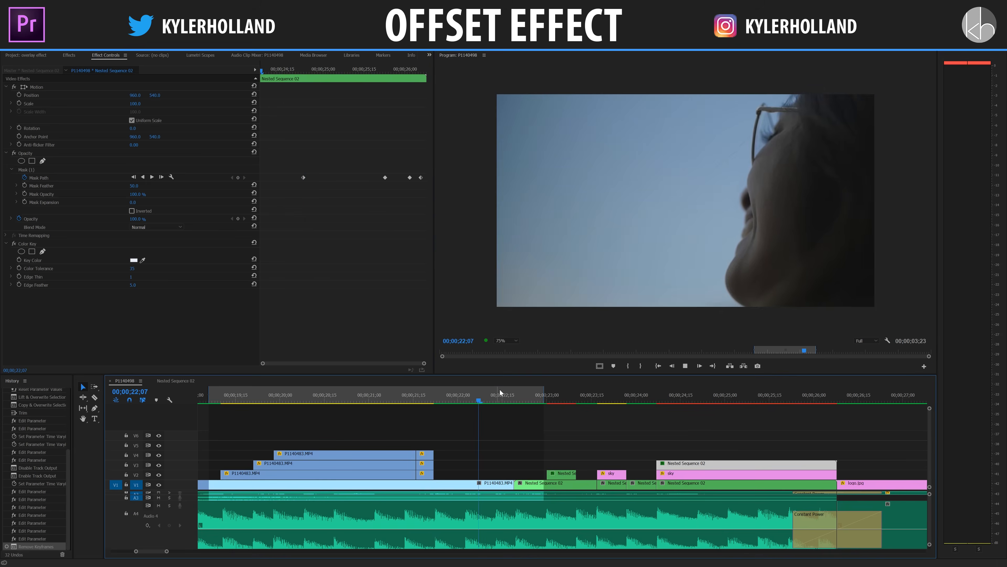
{"action": "key", "text": "space"}
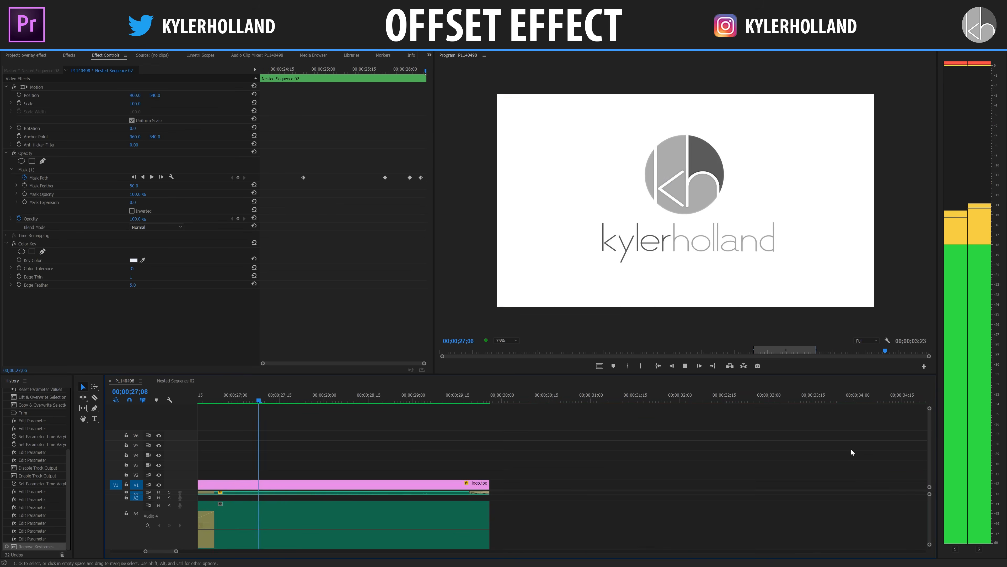
{"action": "key", "text": "space"}
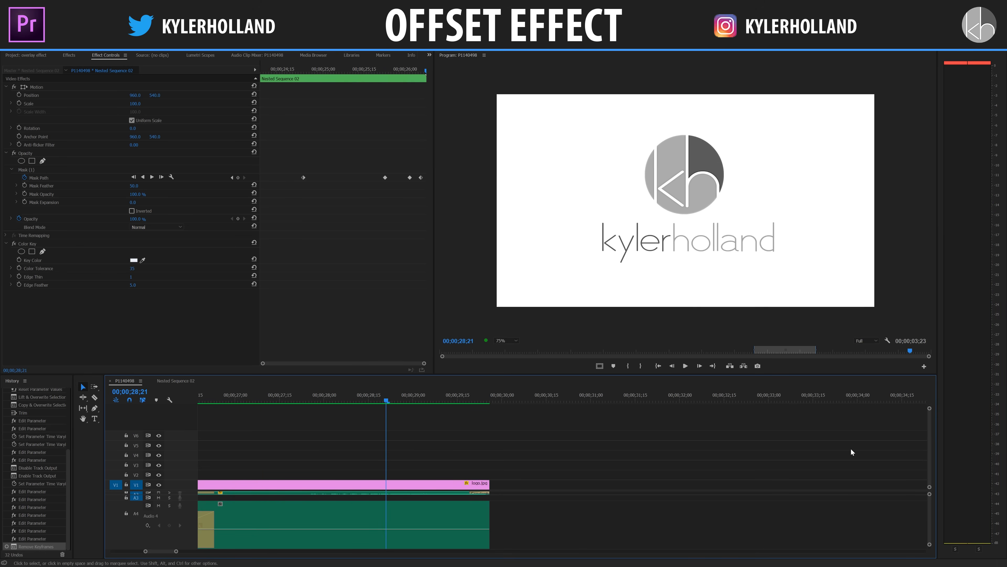
Deselect the clips, show the whole sequence in the timeline and save the project.
{"action": "left_click", "coordinate": [432, 443]}
{"action": "key", "text": "minus"}
{"action": "key", "text": "minus"}
{"action": "key", "text": "minus"}
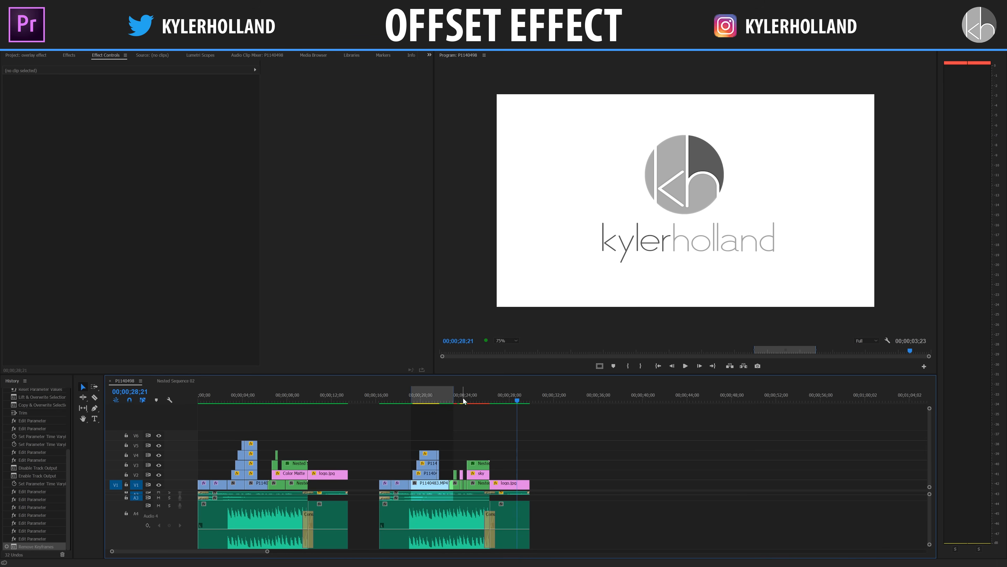
{"action": "key", "text": "ctrl+s"}
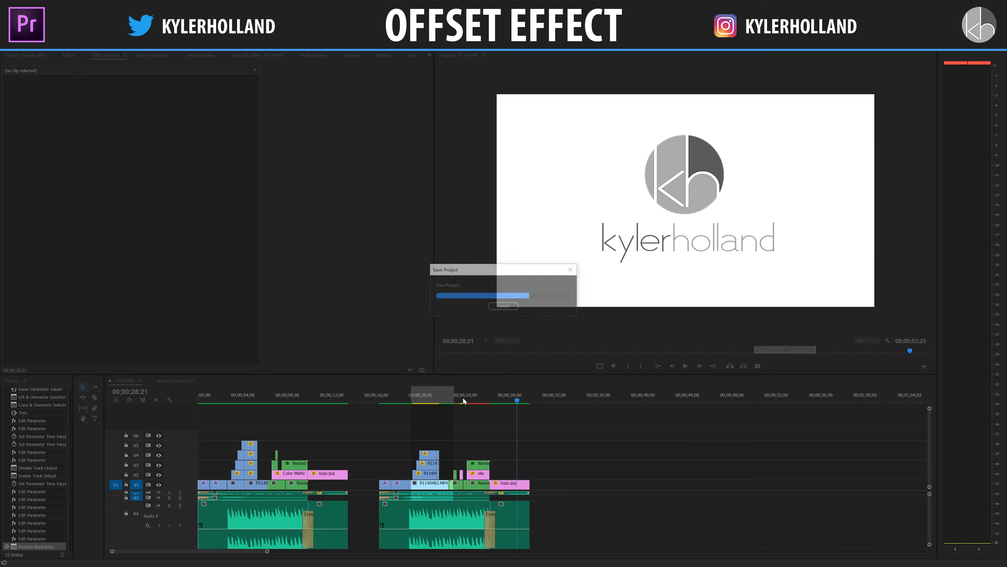